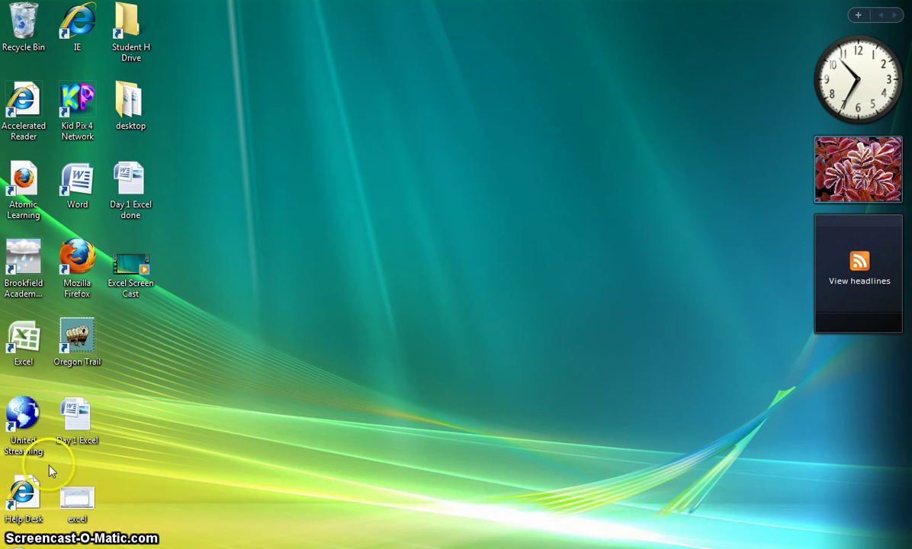
click(27, 342)
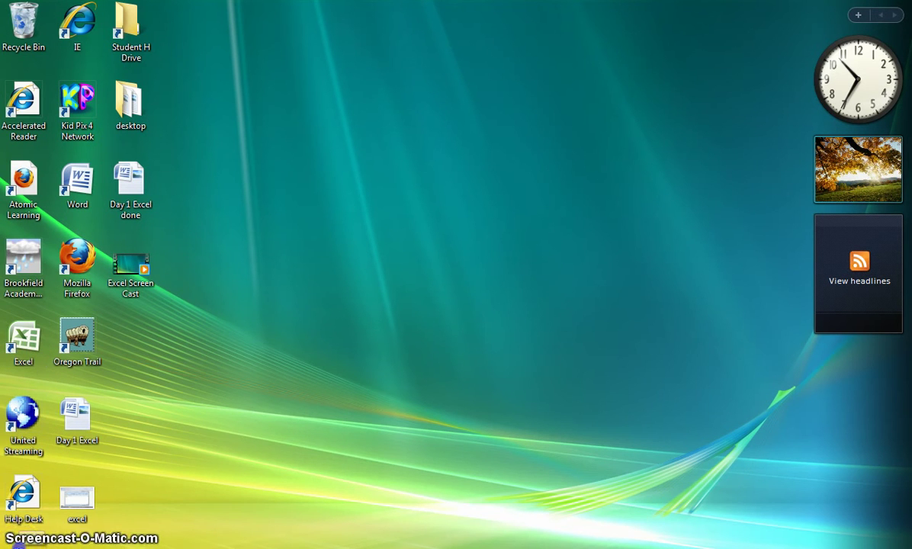
key(super)
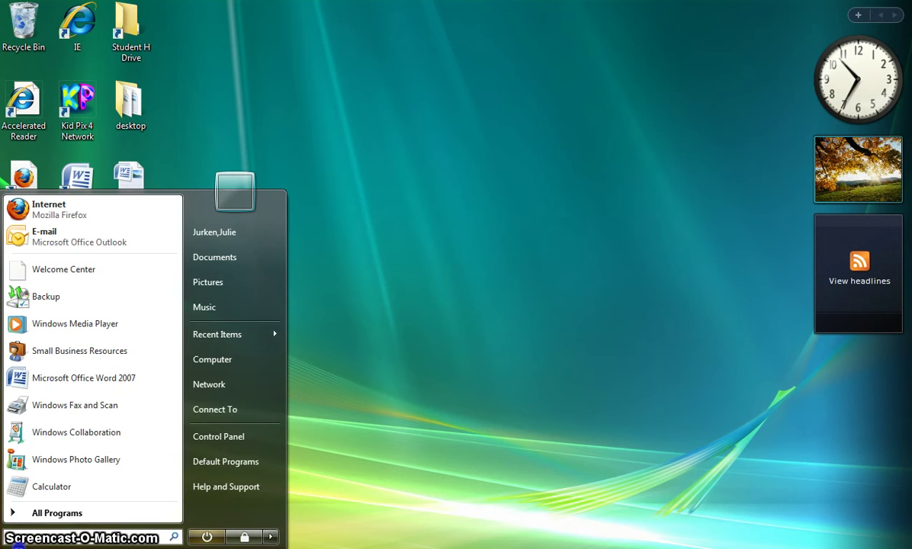
click(46, 512)
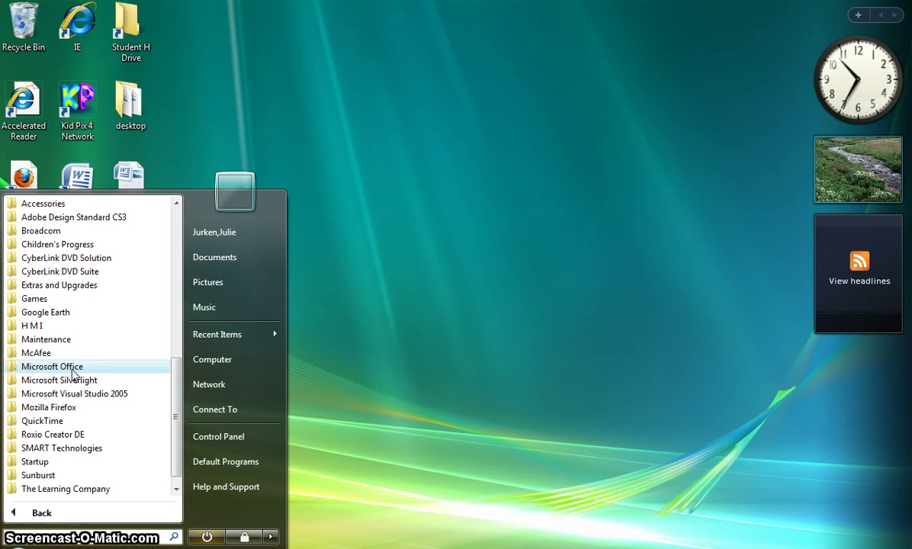
click(531, 350)
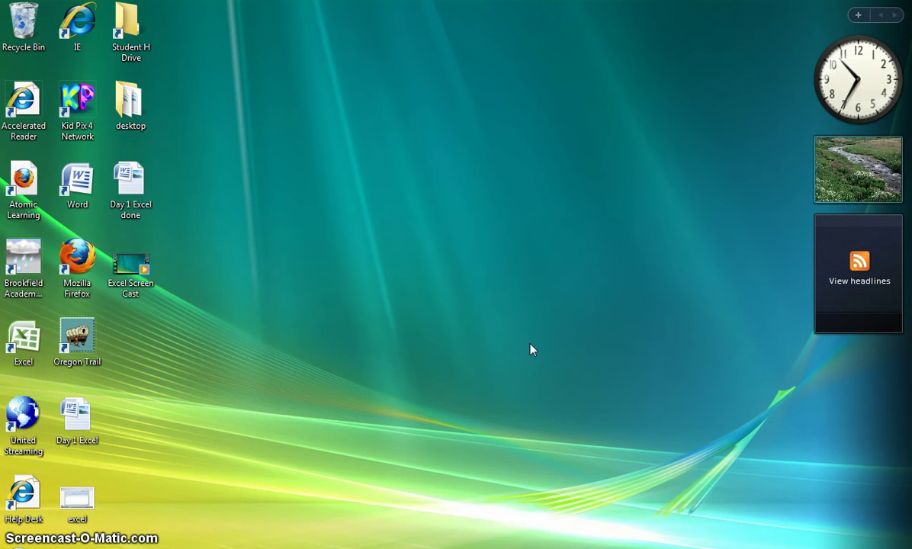
Step: Launch Excel from its desktop shortcut
double_click(37, 355)
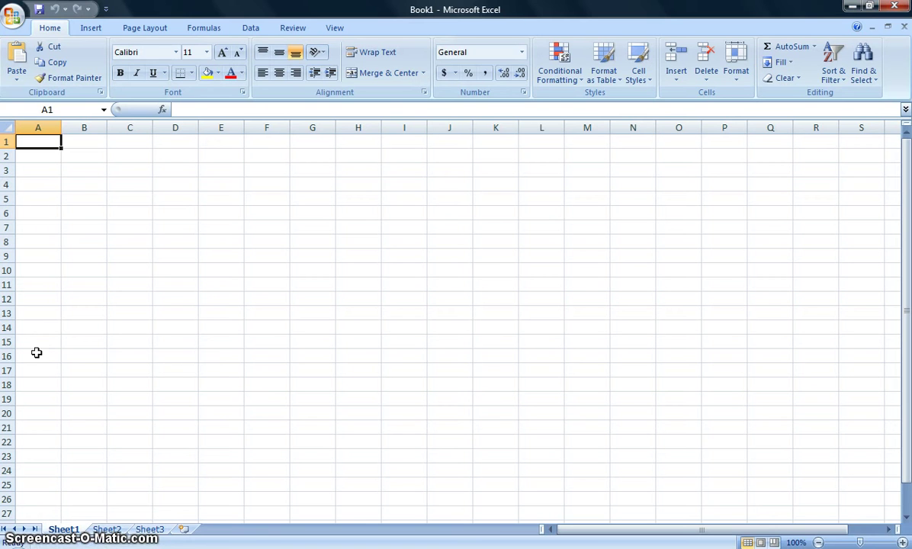
click(11, 21)
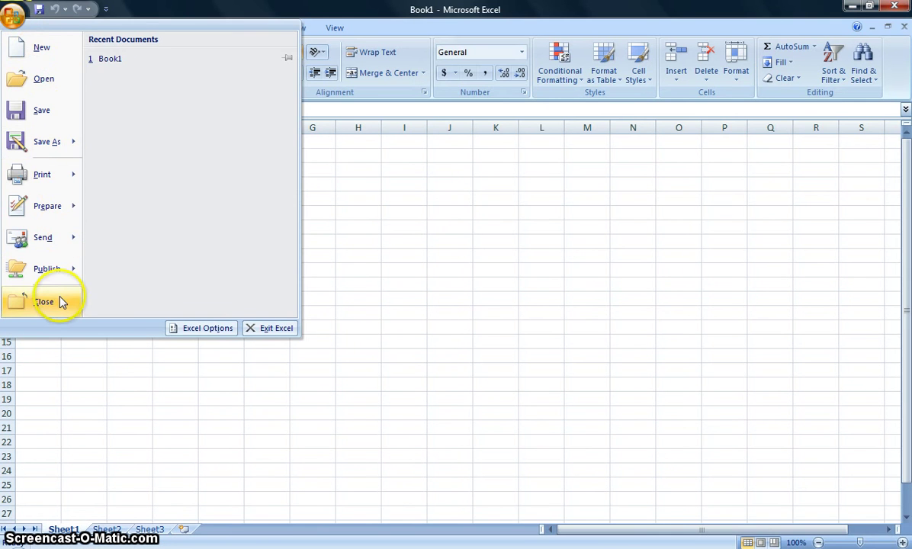
click(377, 226)
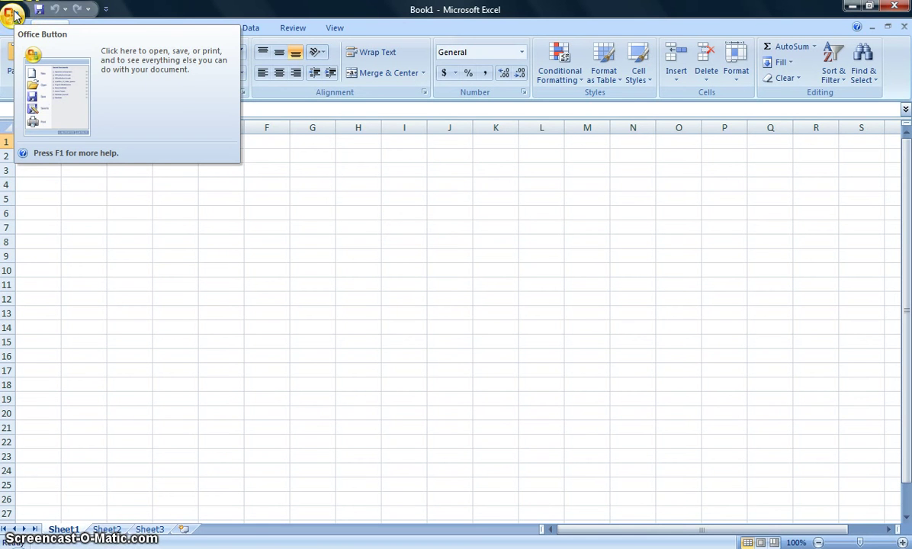
click(15, 14)
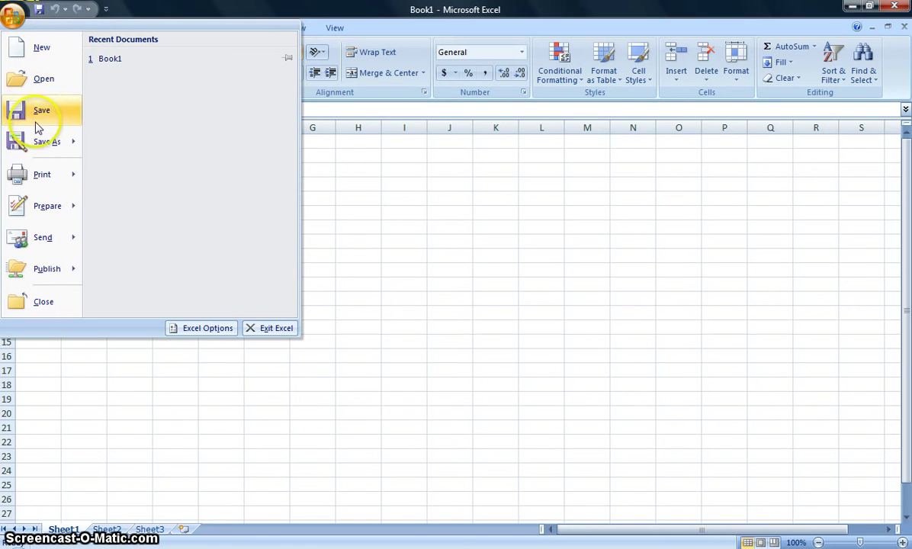
mouse_move(37, 143)
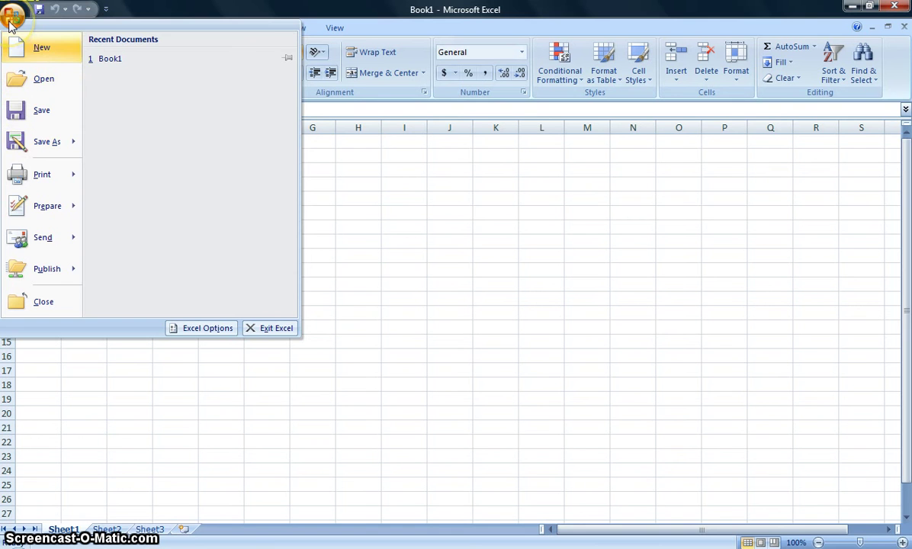
click(37, 144)
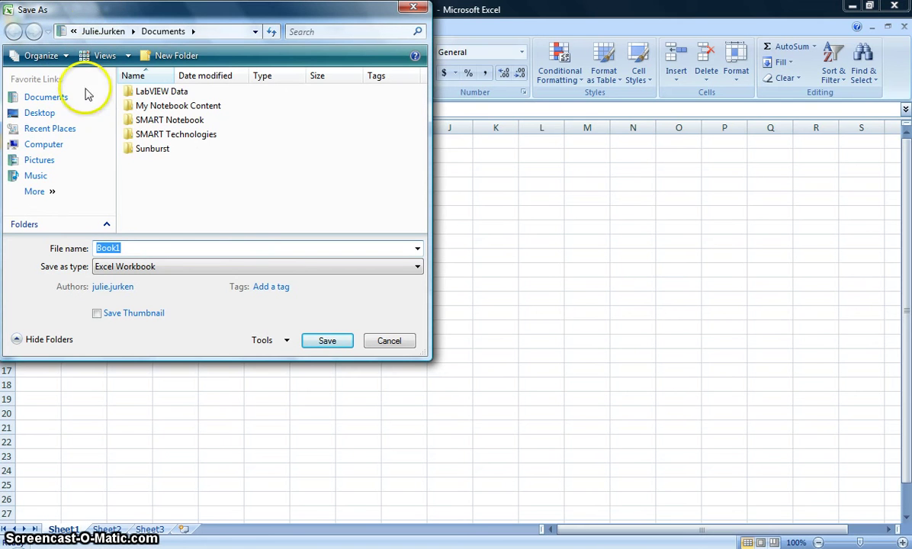
click(69, 145)
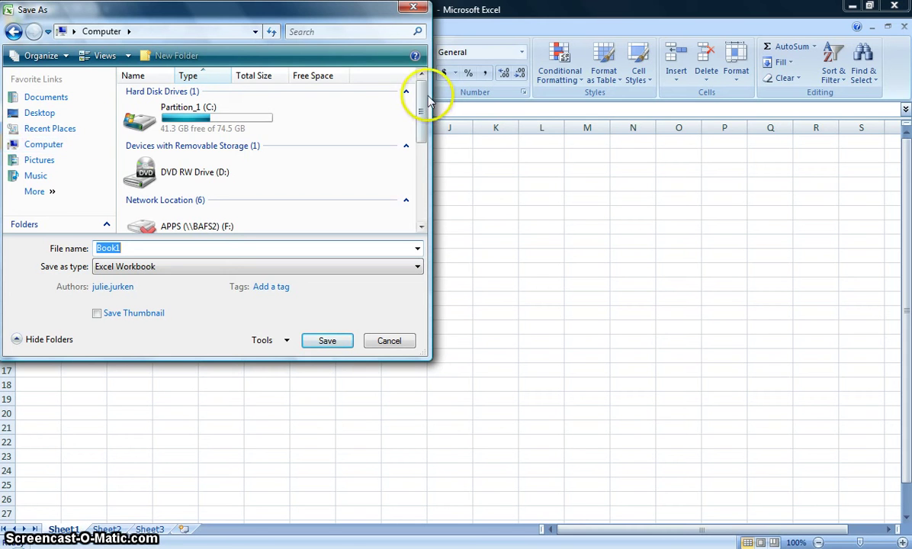
drag(421, 98, 432, 169)
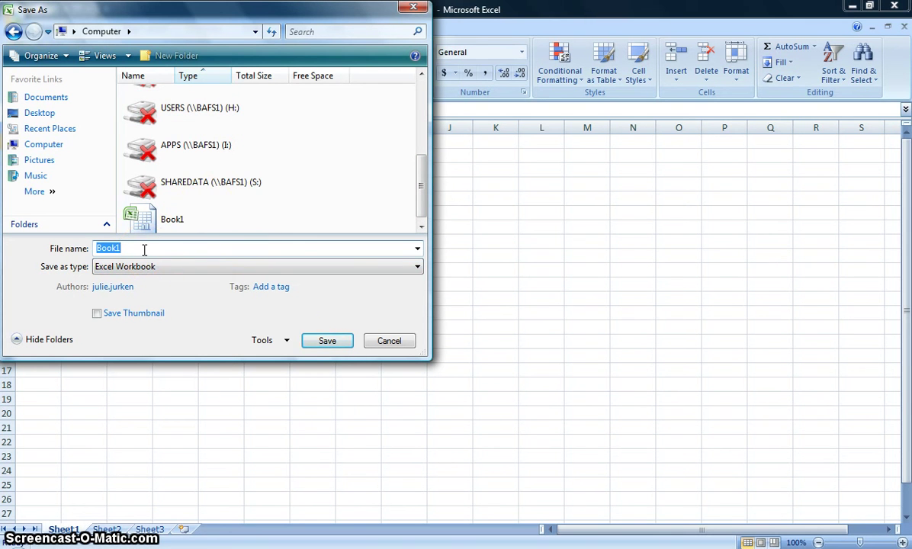
click(413, 8)
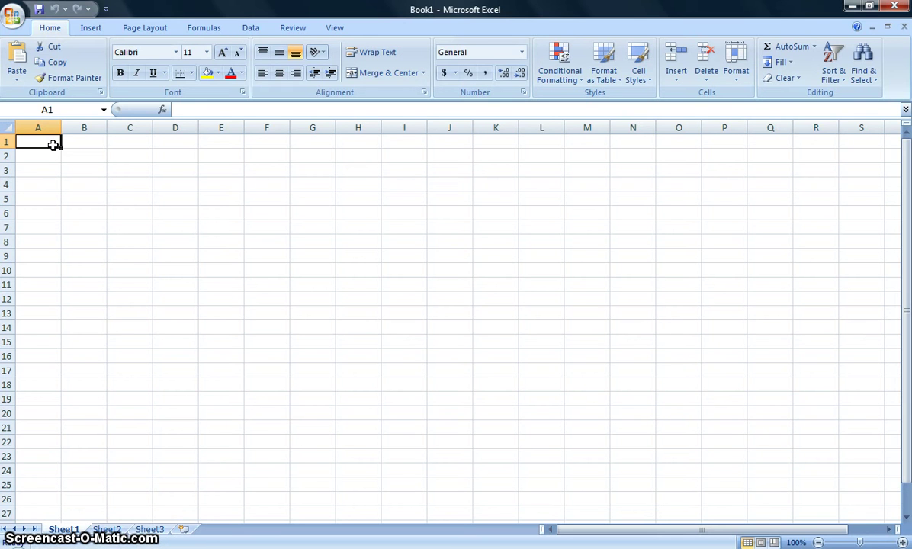
click(87, 183)
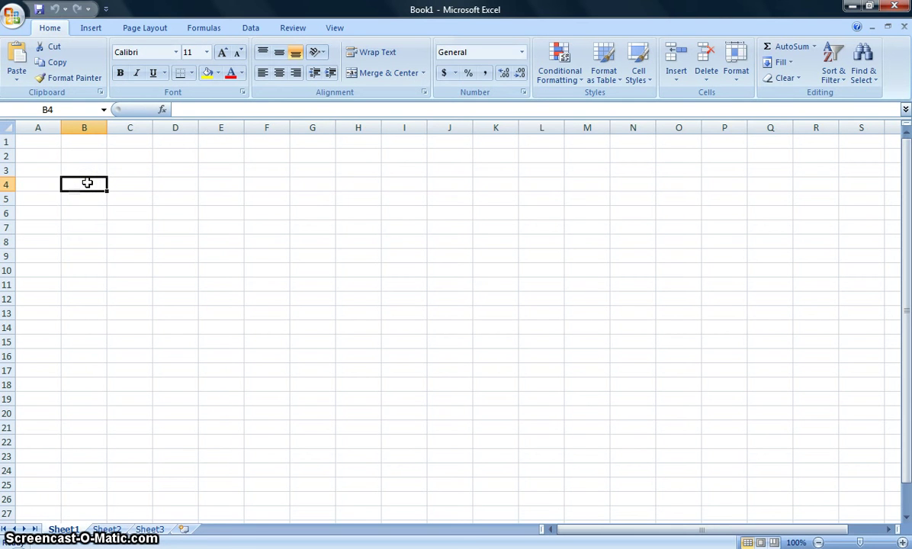
click(301, 326)
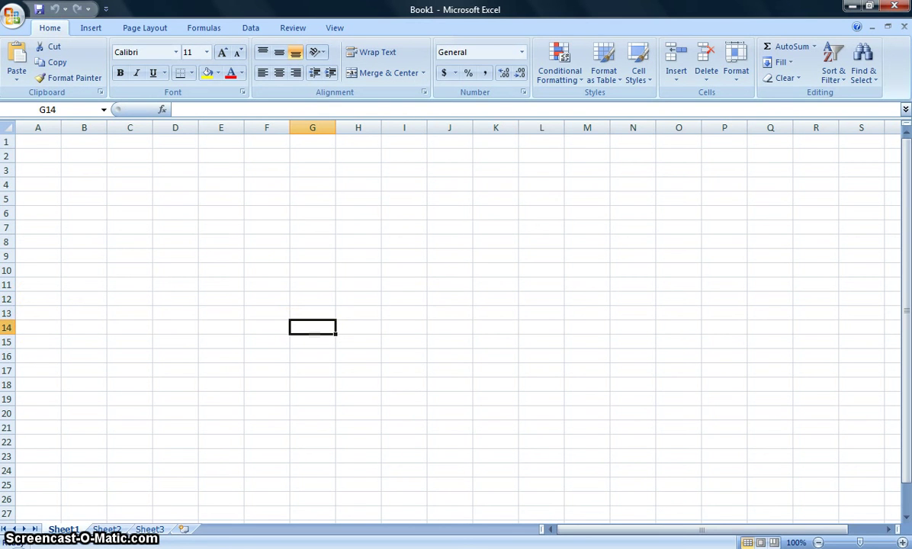
Step: Enter the subject labels Math, Science, Grammar and Reading in cells A1 through A4
click(34, 144)
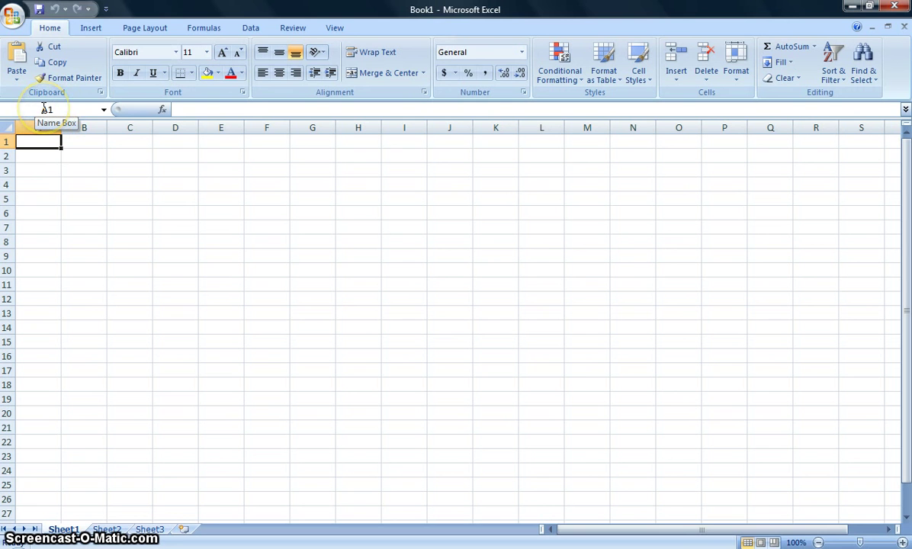
click(188, 109)
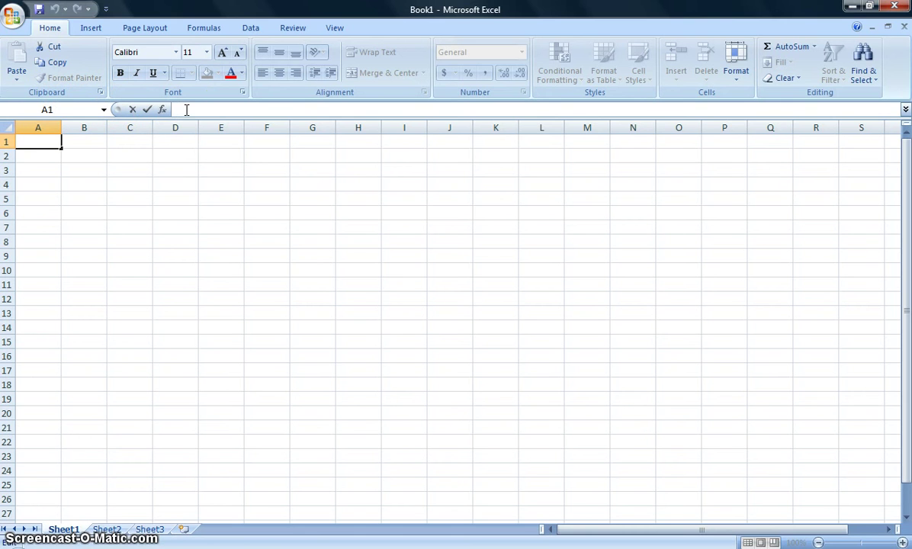
text(Math)
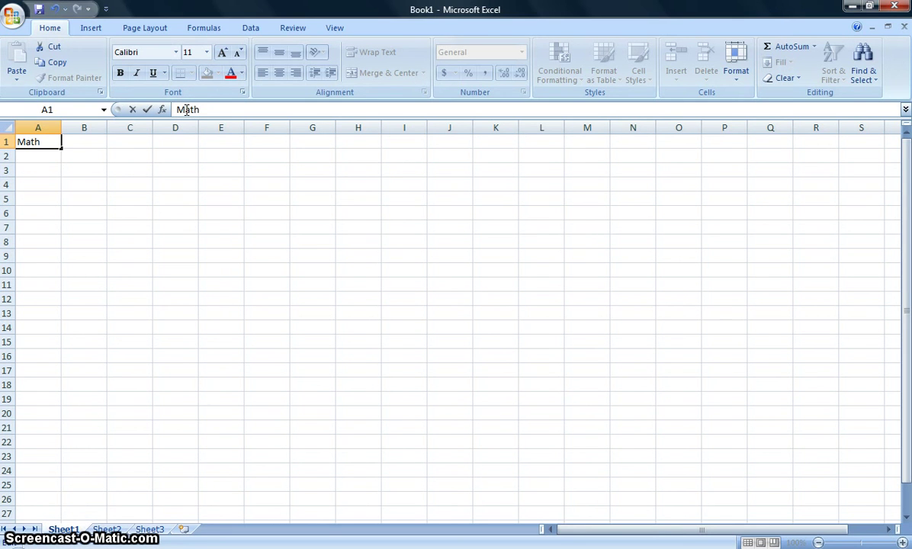
key(Return)
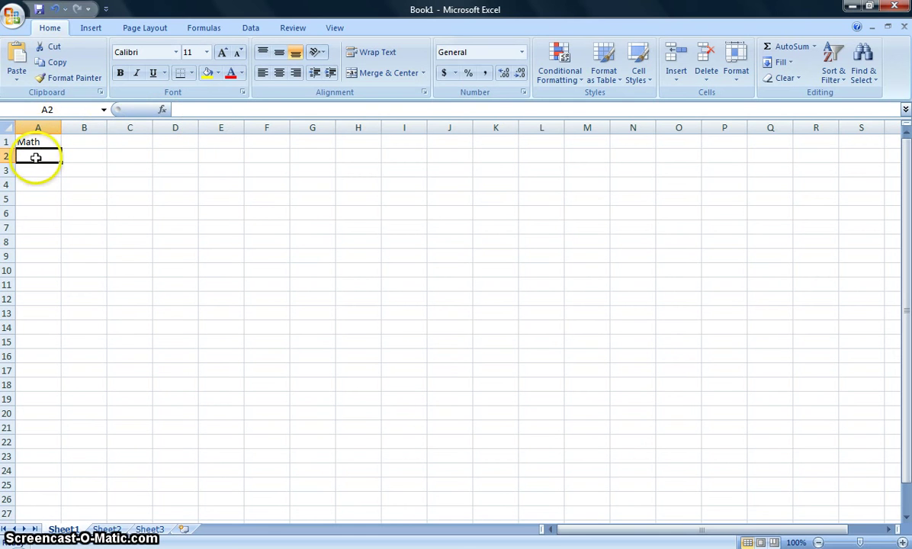
click(224, 112)
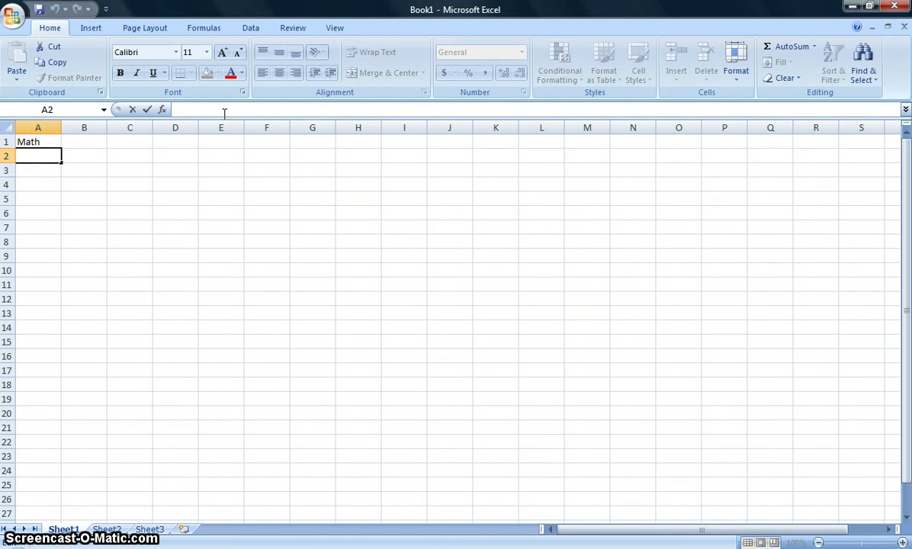
text(Science)
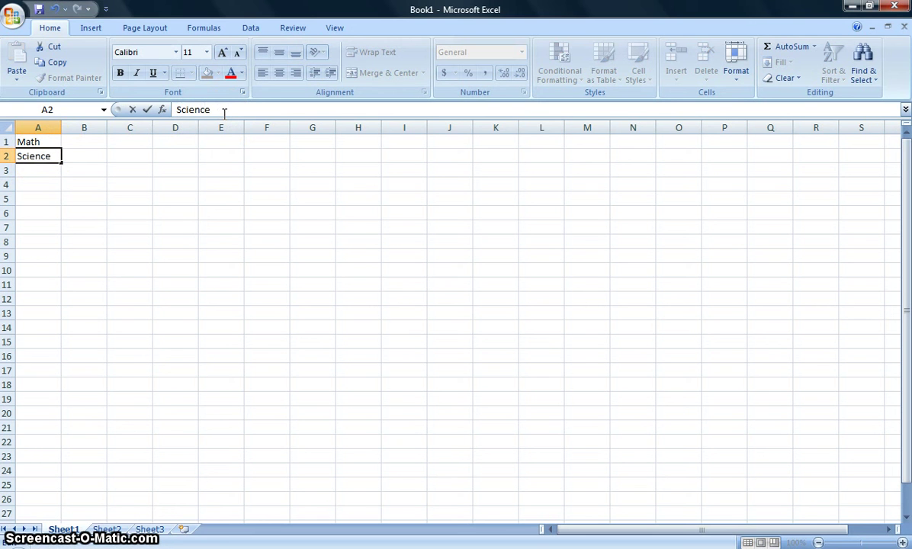
key(Return)
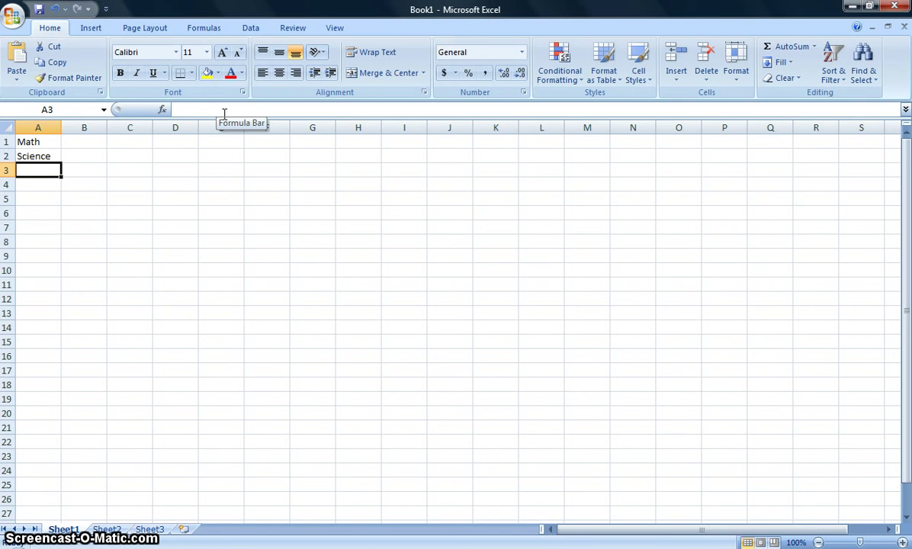
text(Grammar)
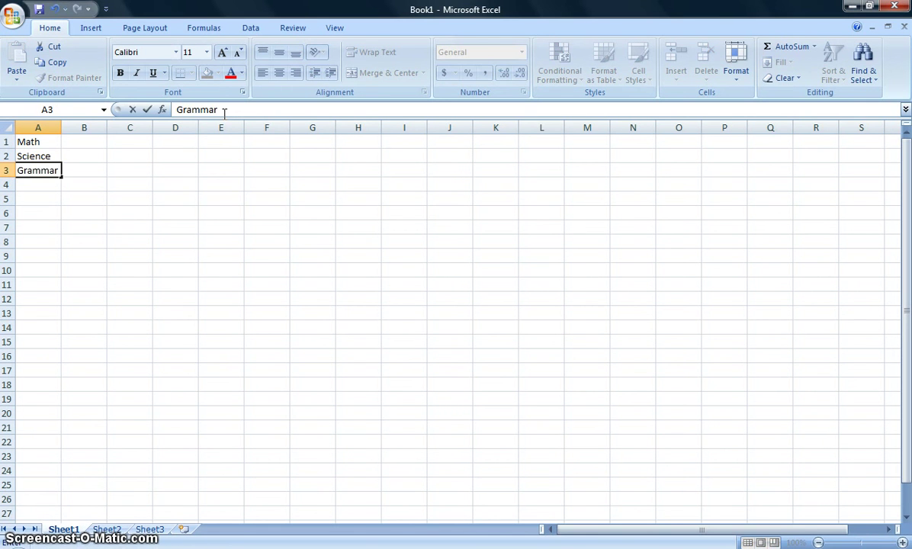
key(Return)
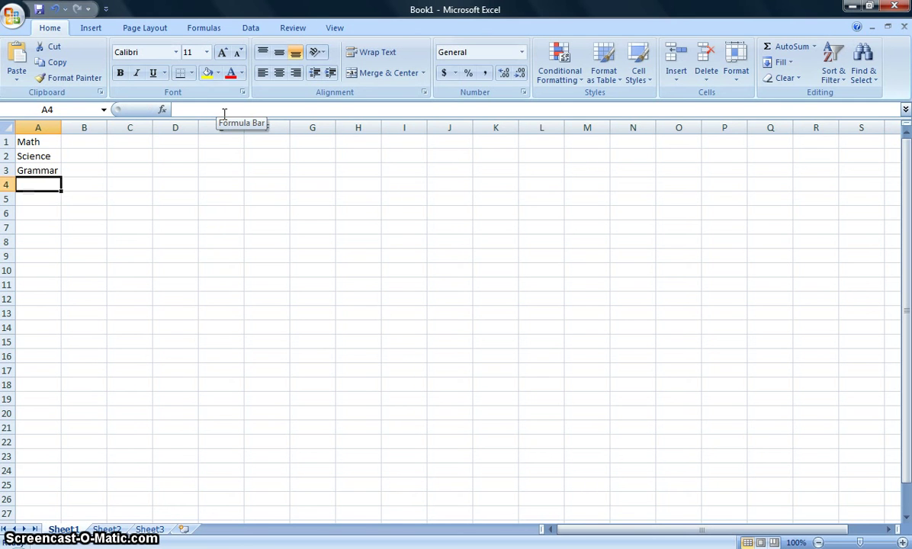
text(Reading)
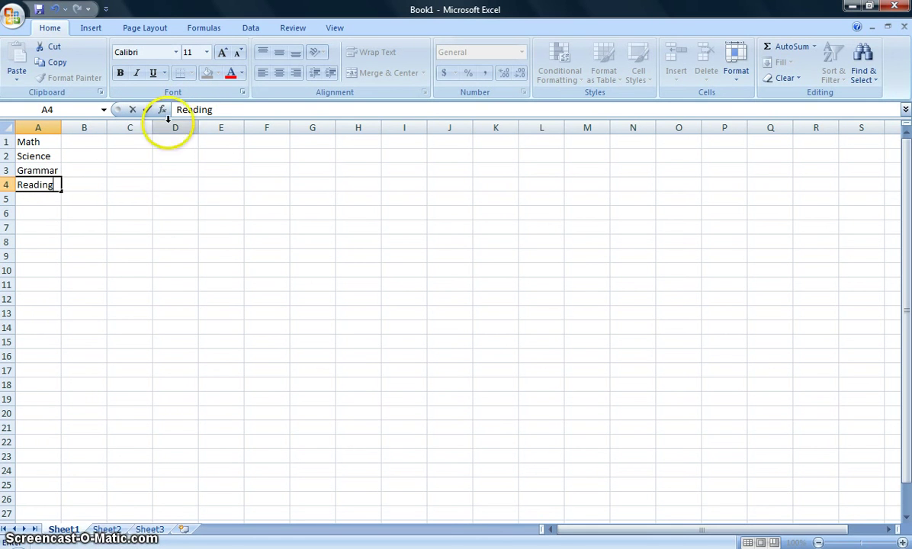
Step: Enter 9 for Math, 20 for Science and 2 for Grammar in cells B1 through B3
click(90, 141)
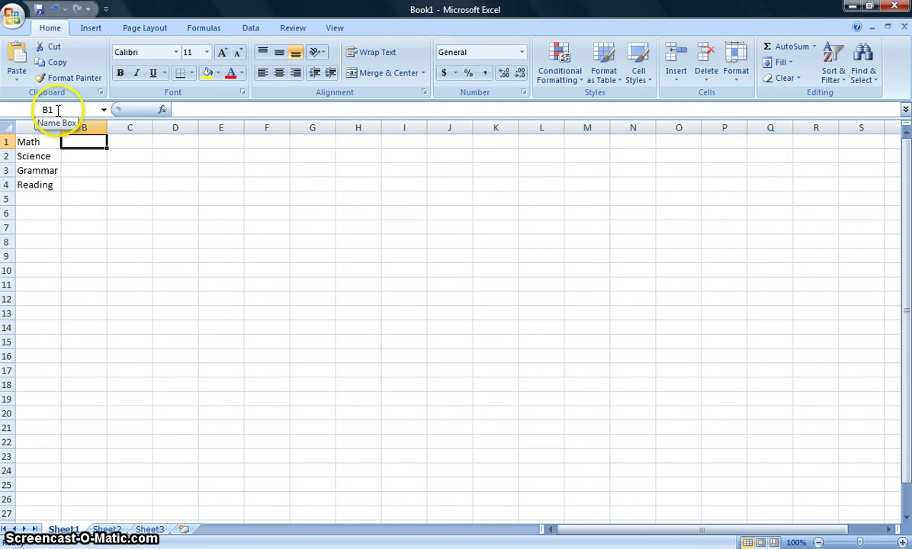
click(217, 108)
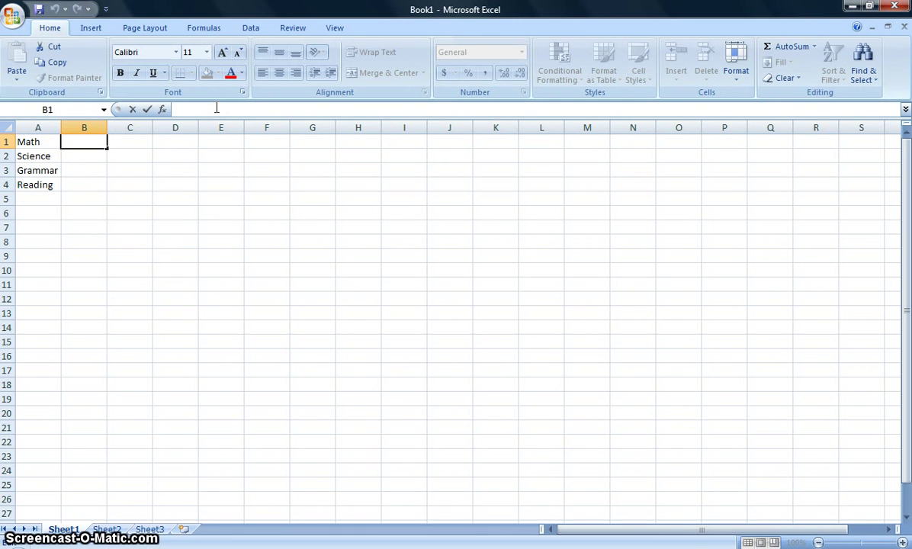
text(9)
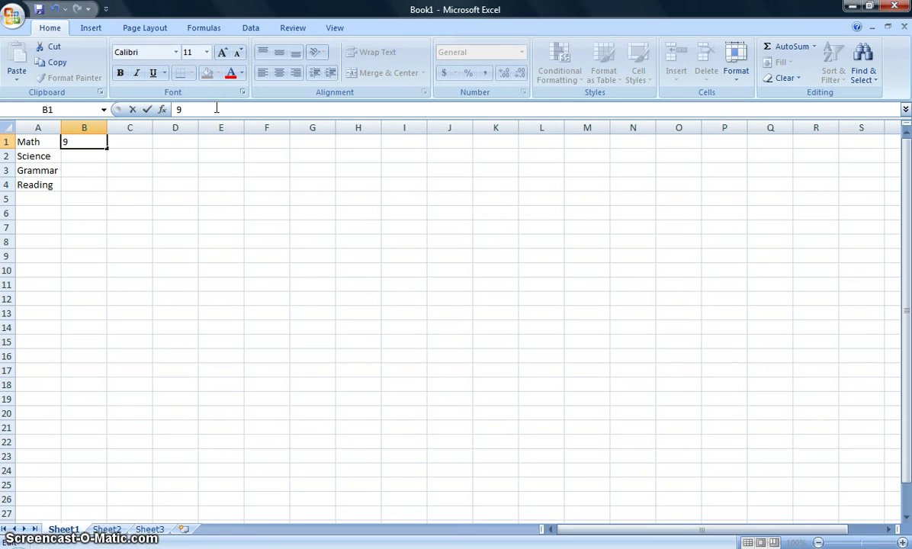
key(Return)
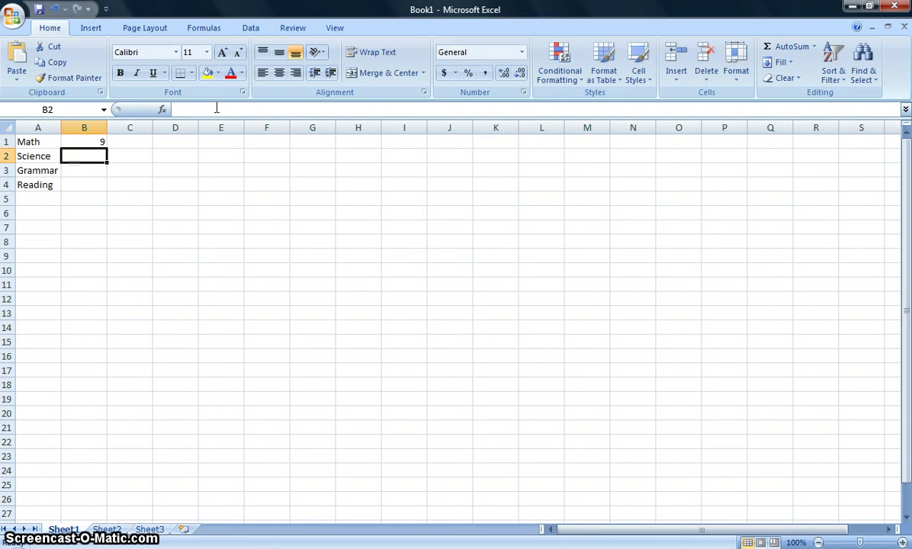
click(217, 109)
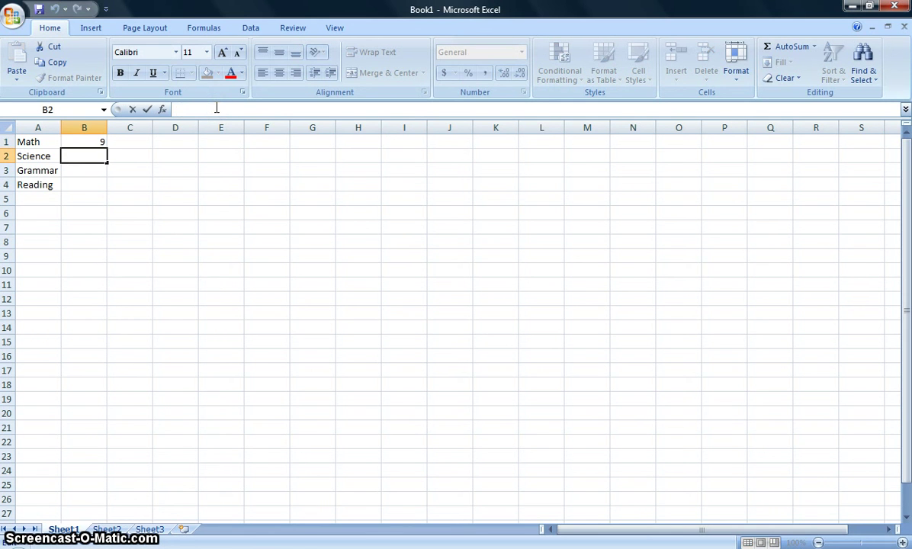
text(20)
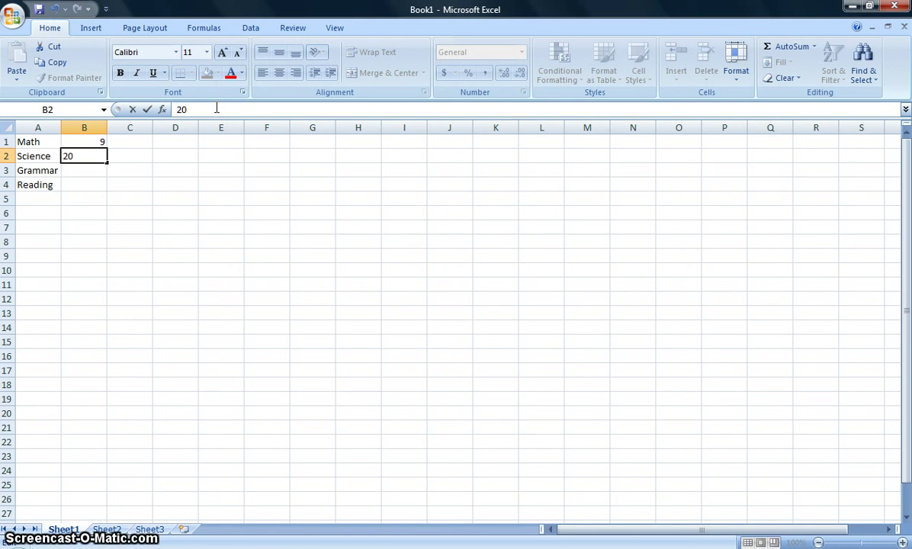
key(Return)
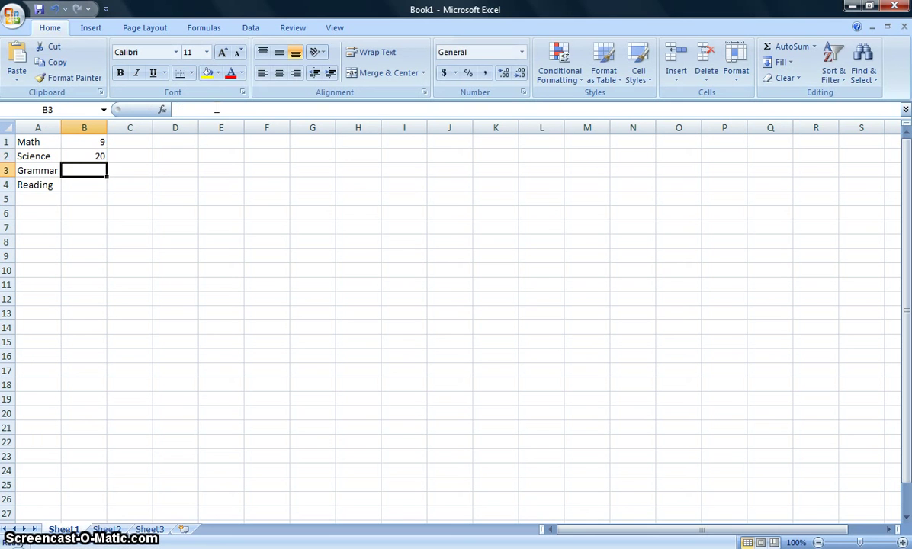
click(217, 108)
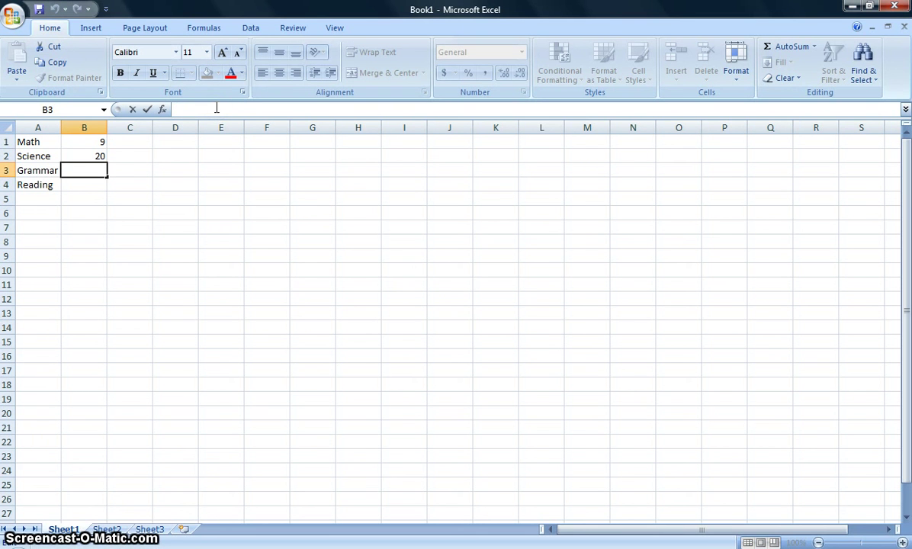
text(2)
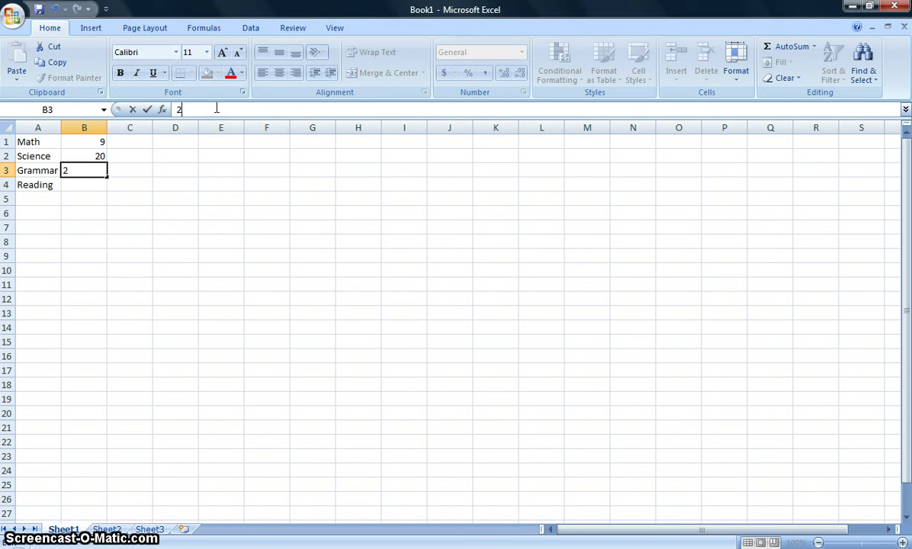
key(Return)
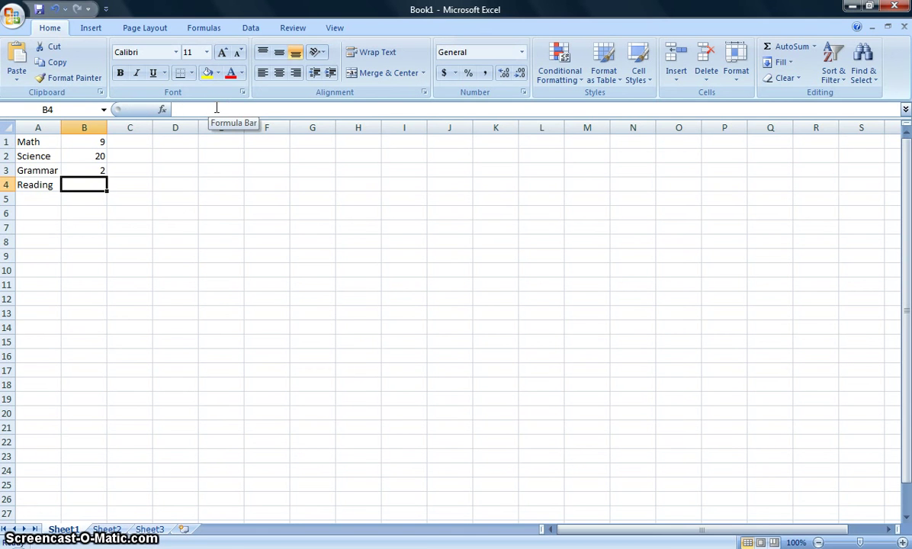
Step: Enter 12 for Reading in cell B4
click(216, 109)
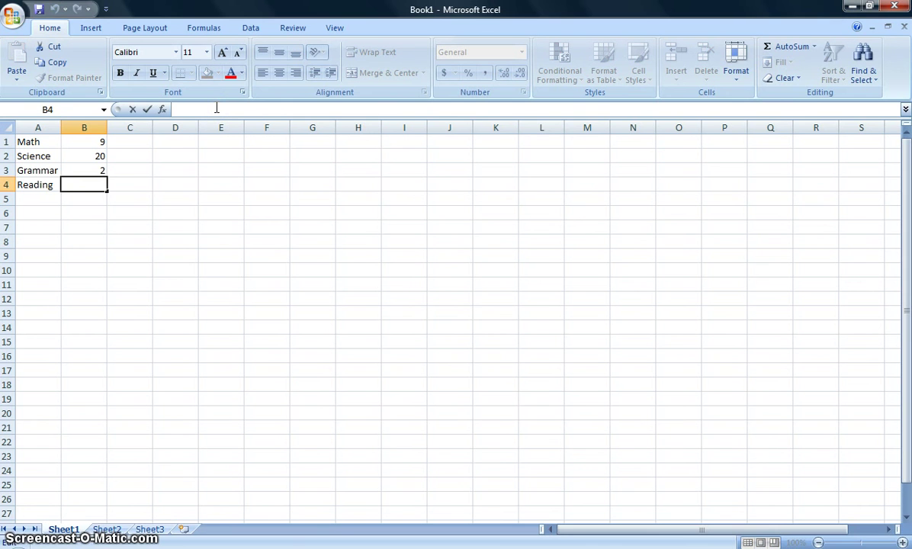
text(12)
key(Return)
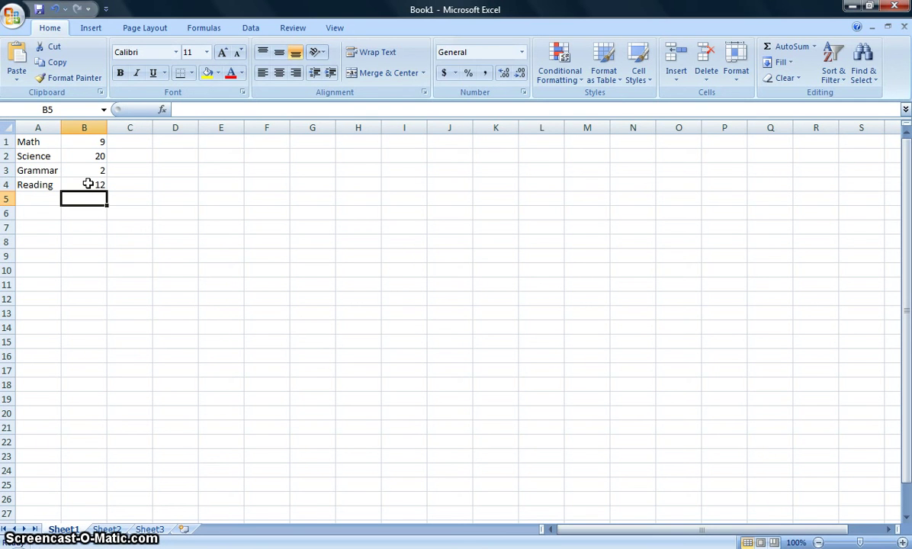
Step: Insert a 2-D clustered column chart from the subject data in cells A1 through B4
click(38, 141)
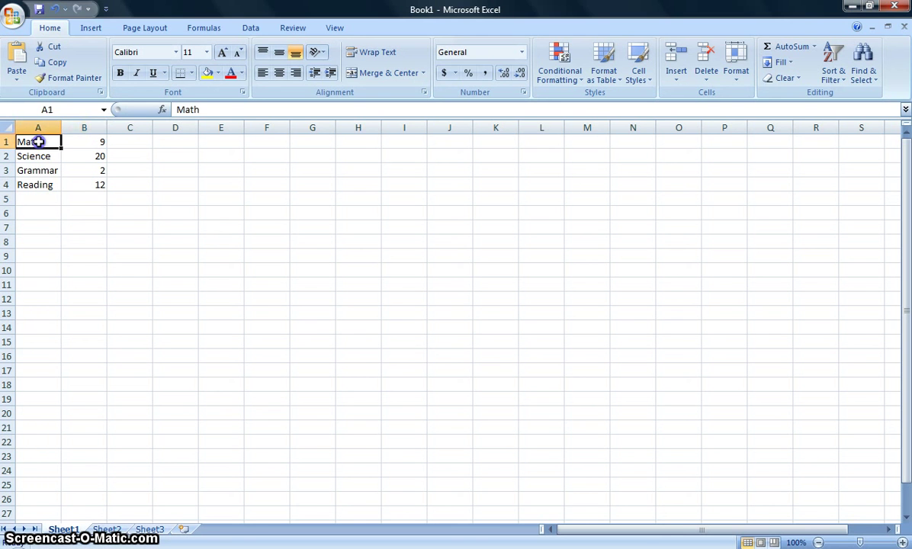
drag(38, 141, 80, 179)
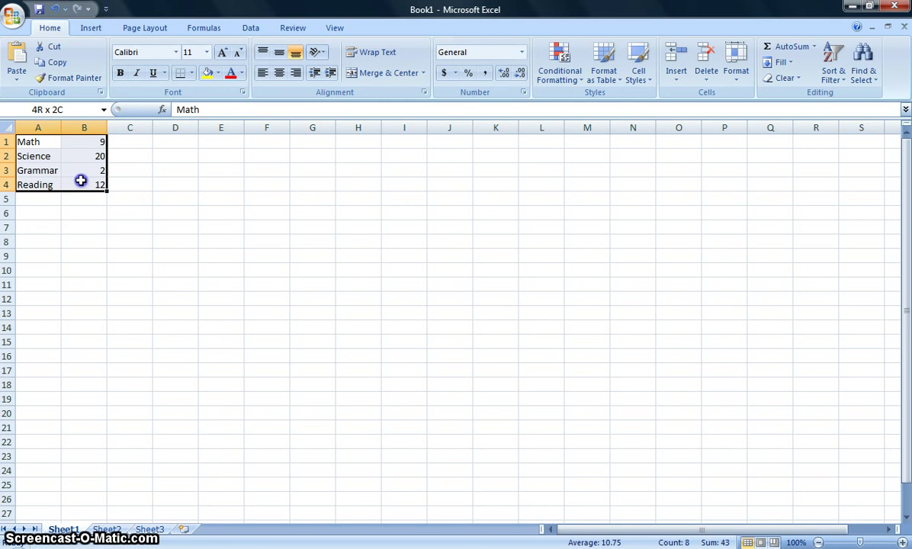
drag(80, 180, 81, 180)
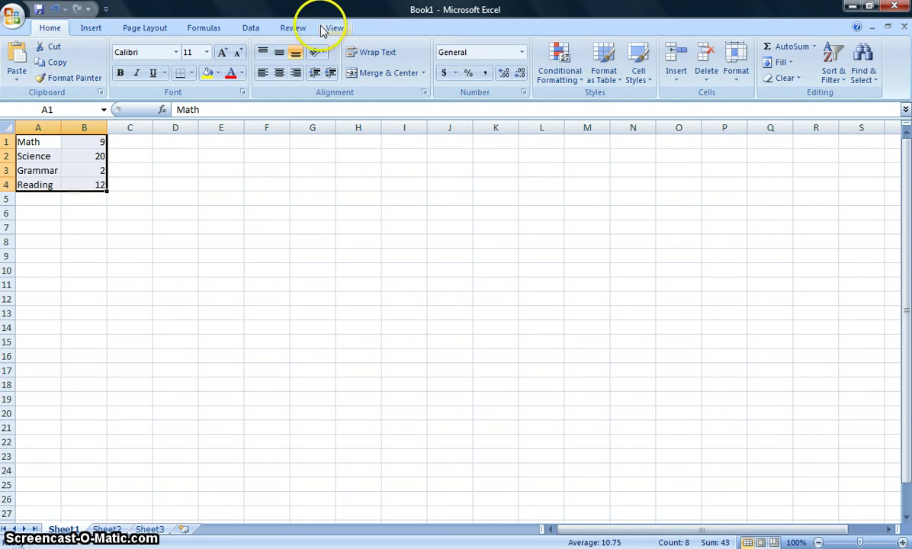
click(90, 28)
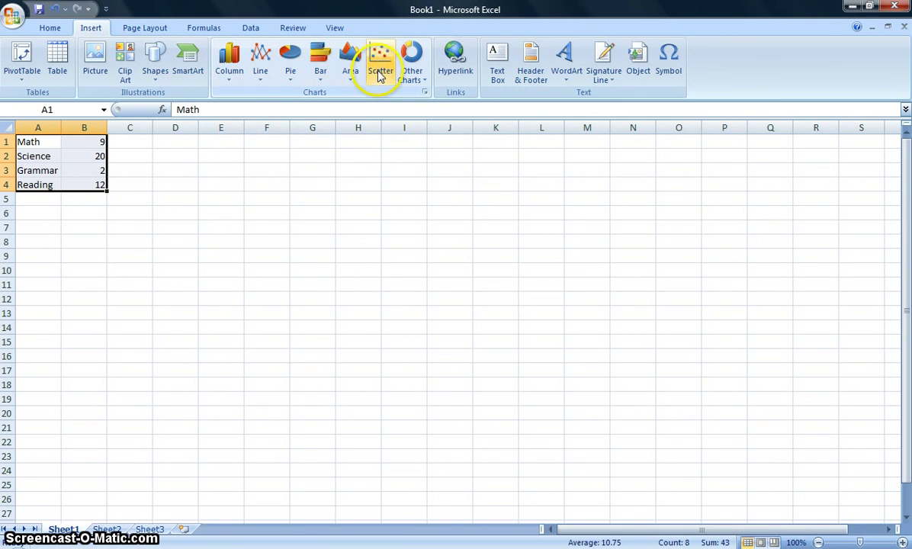
click(231, 69)
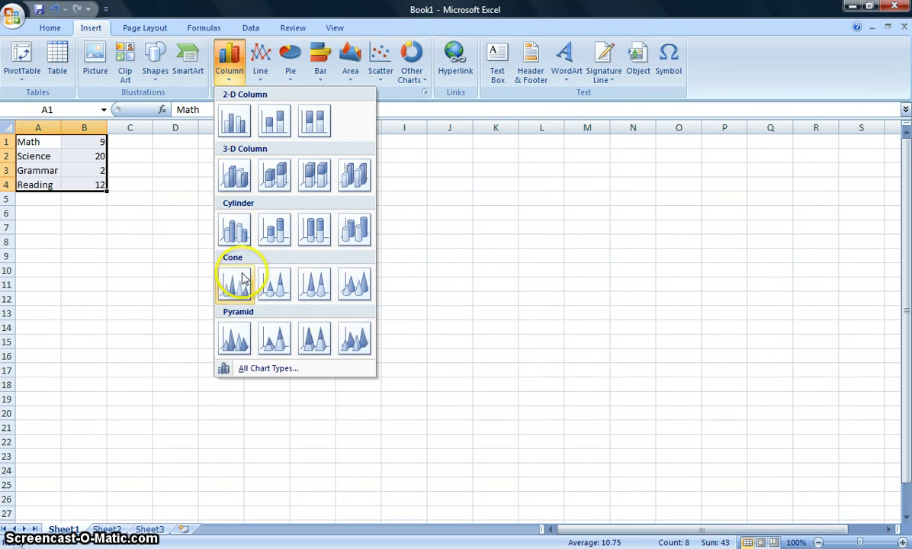
click(234, 121)
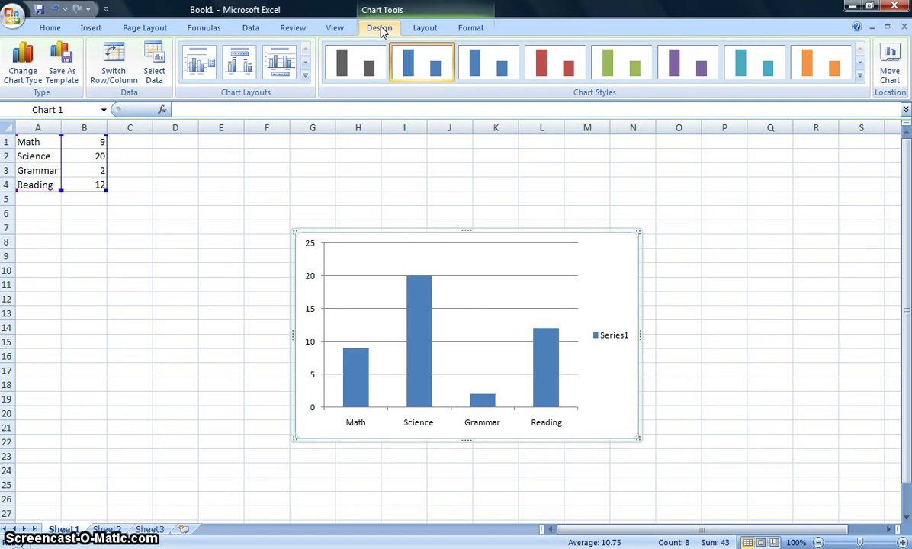
Step: Apply the orange chart style and chart Layout 1 to the column chart
click(613, 75)
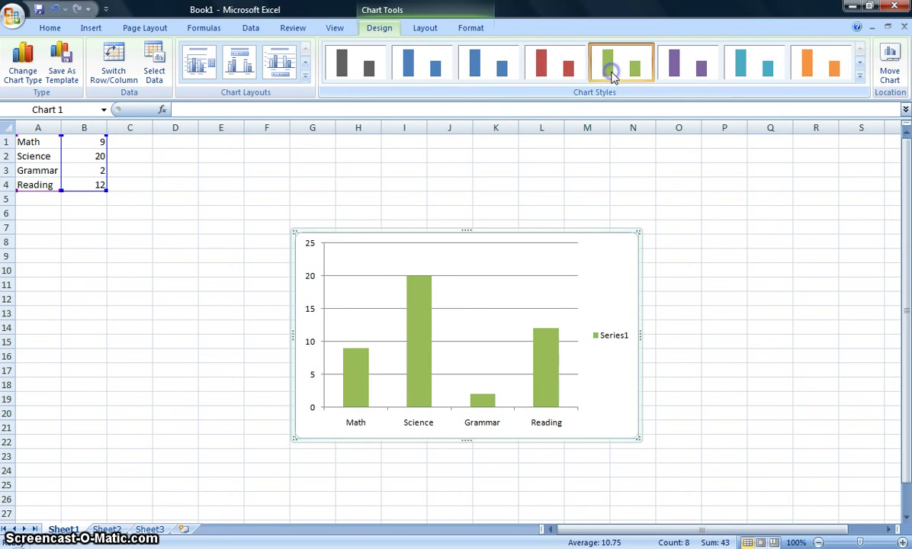
click(813, 76)
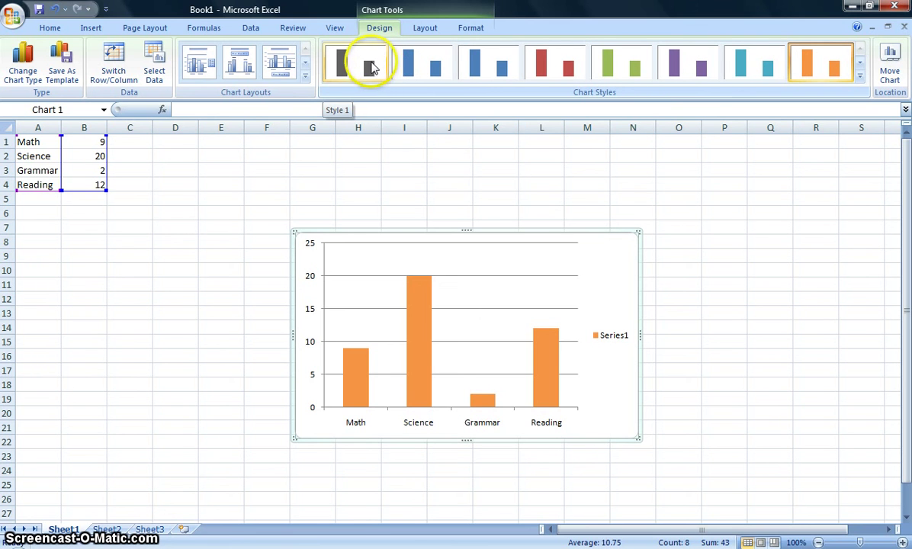
click(198, 66)
click(239, 65)
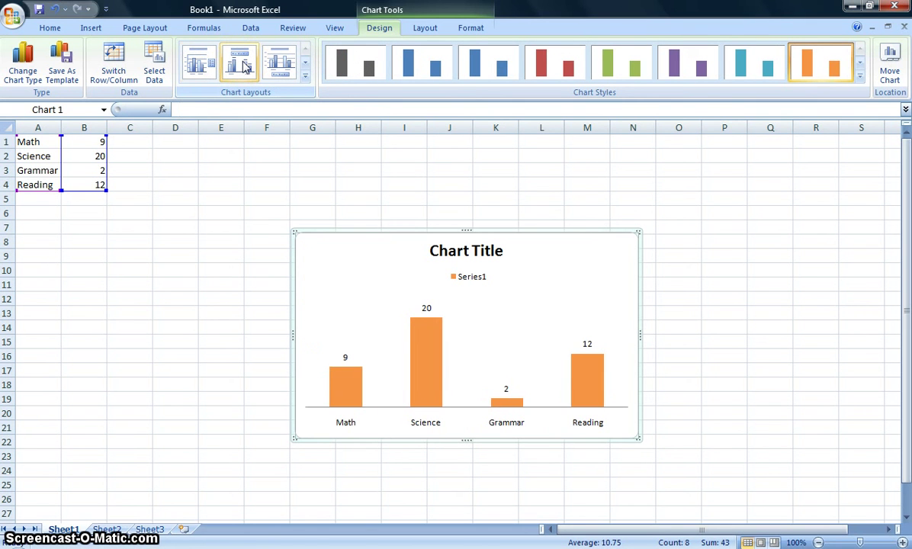
click(287, 65)
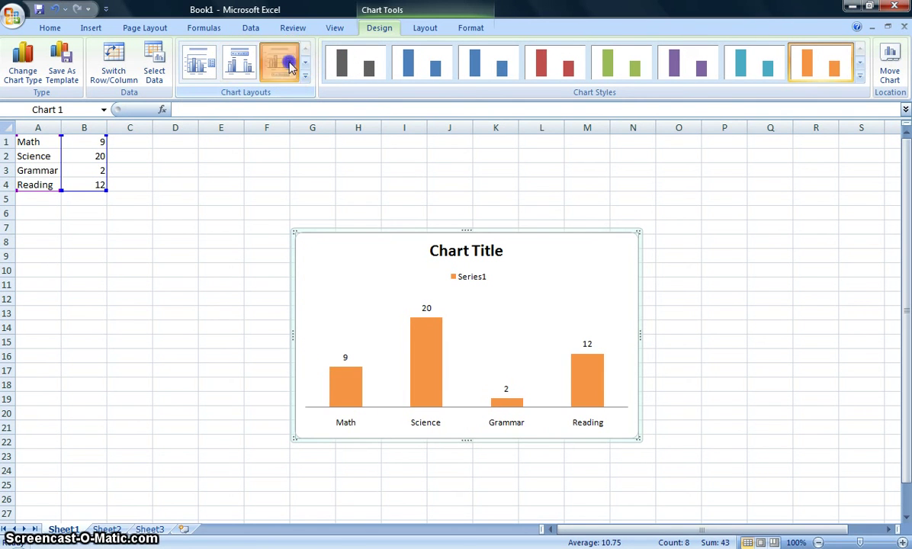
click(304, 74)
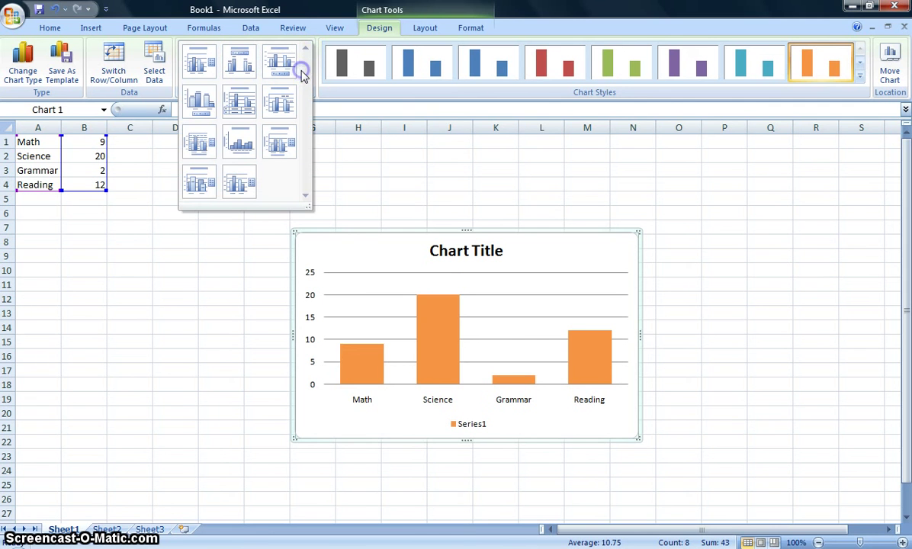
click(211, 71)
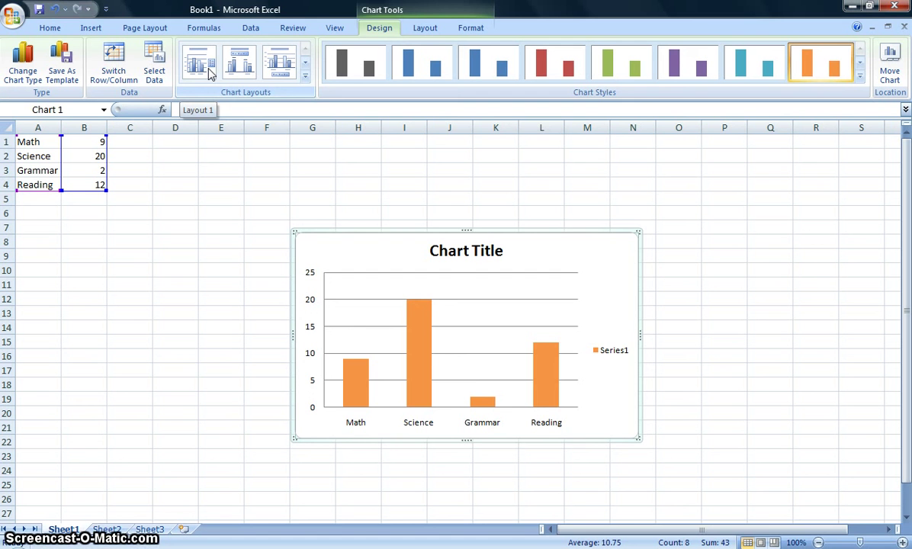
Step: Make the chart title a centered overlay title reading "Student's Favorite Subject"
click(427, 31)
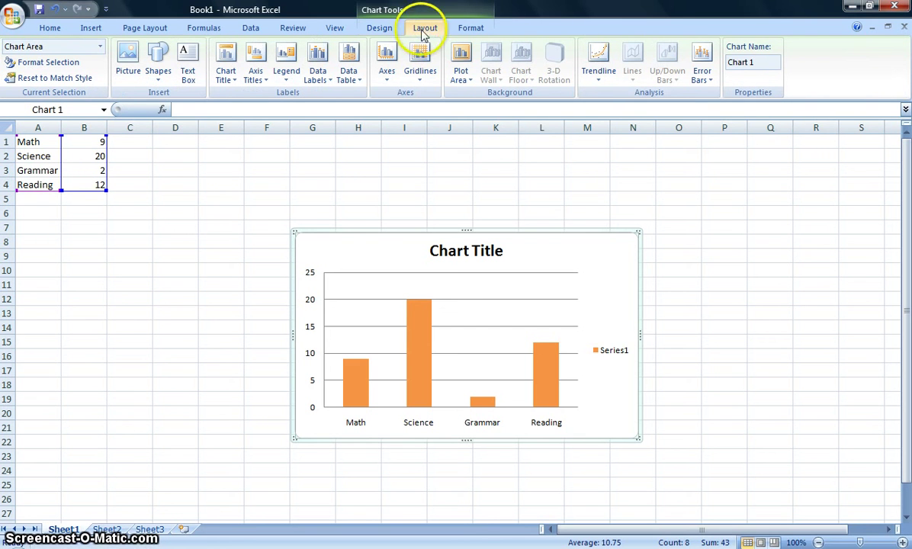
click(226, 70)
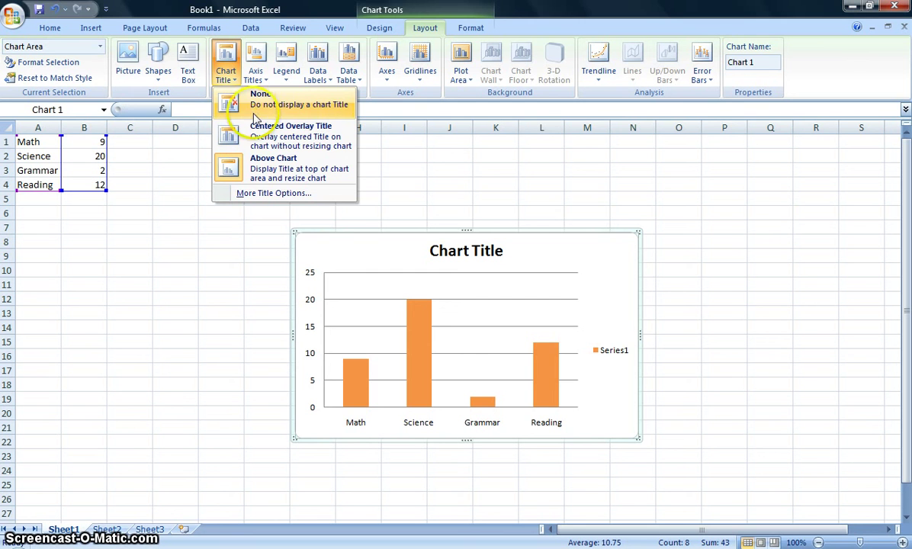
click(260, 142)
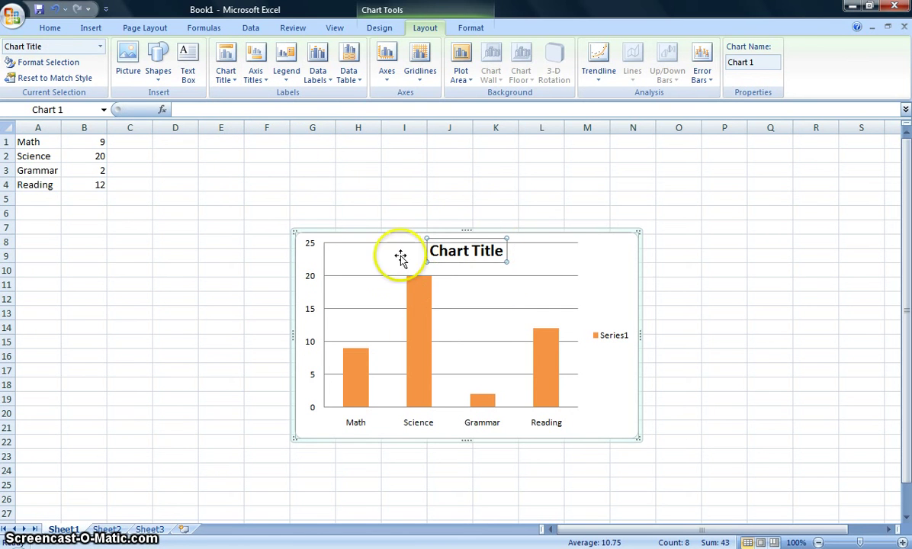
click(296, 109)
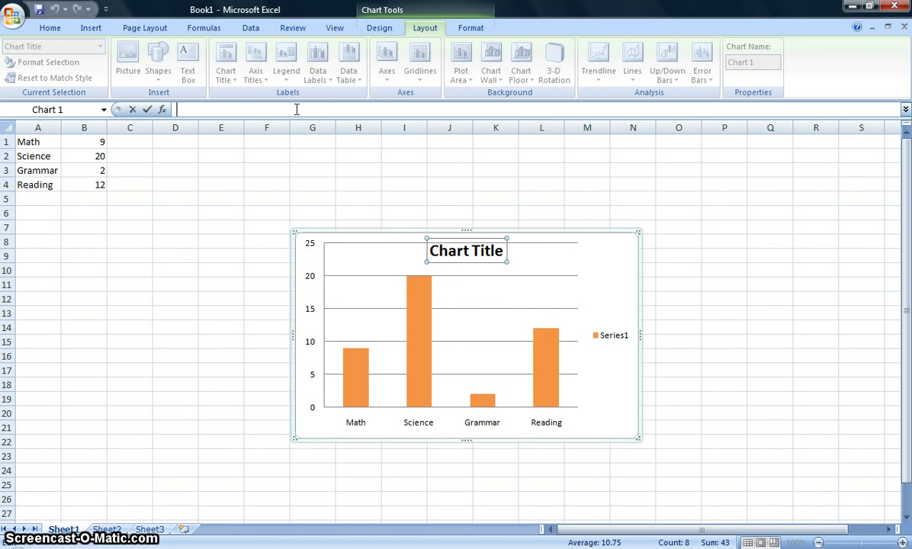
text(Student's)
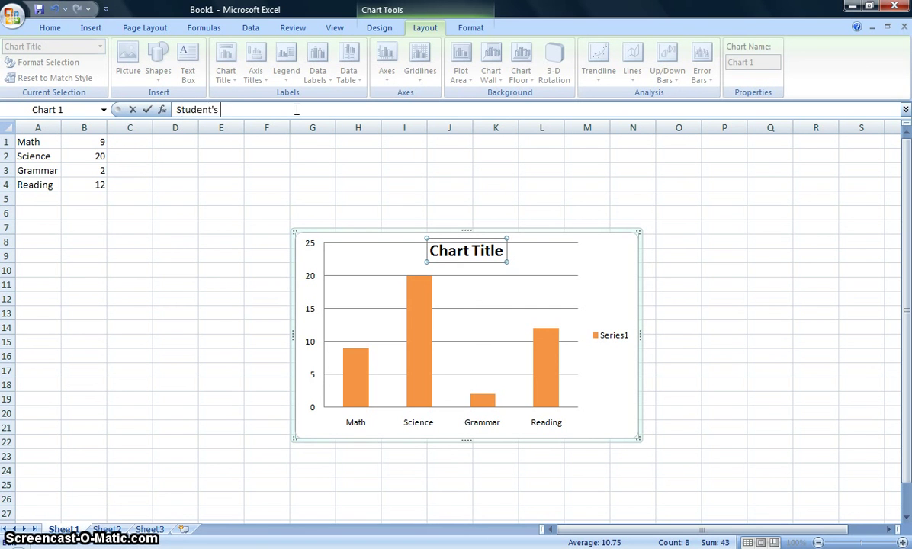
text( Favorite Subject)
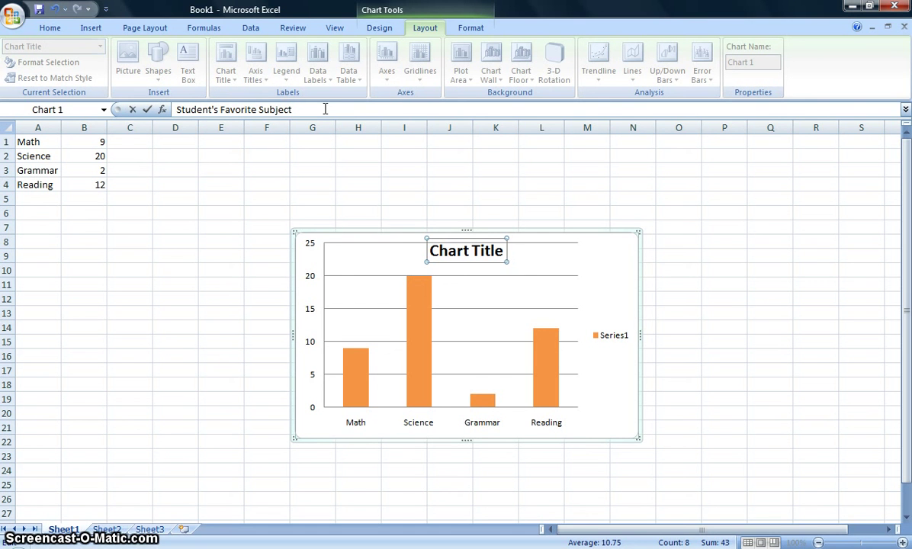
key(Return)
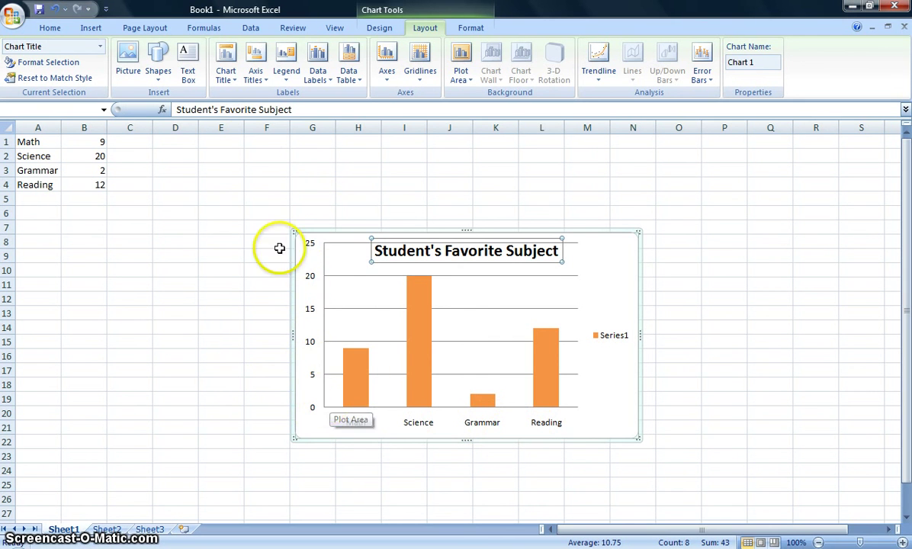
Step: Add a horizontal axis title below the axis with the text "Subject"
right_click(254, 76)
click(255, 75)
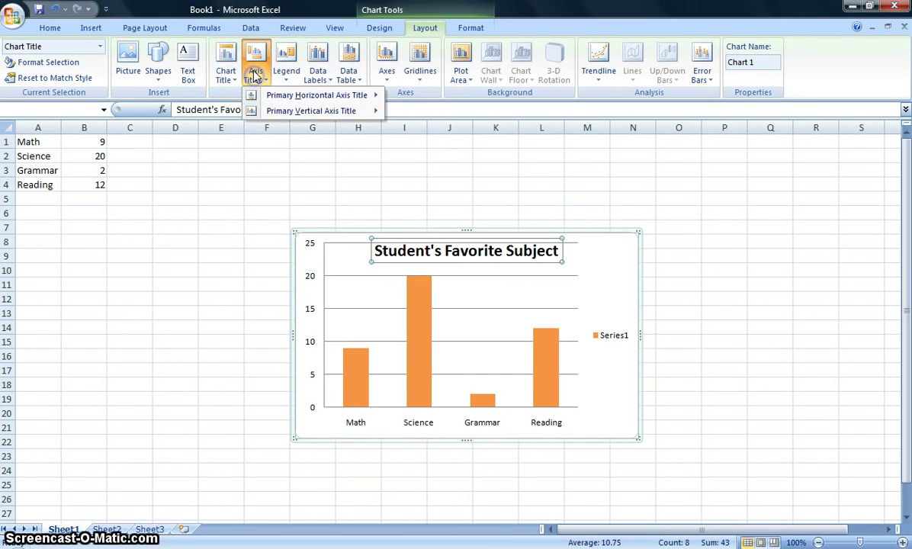
click(260, 96)
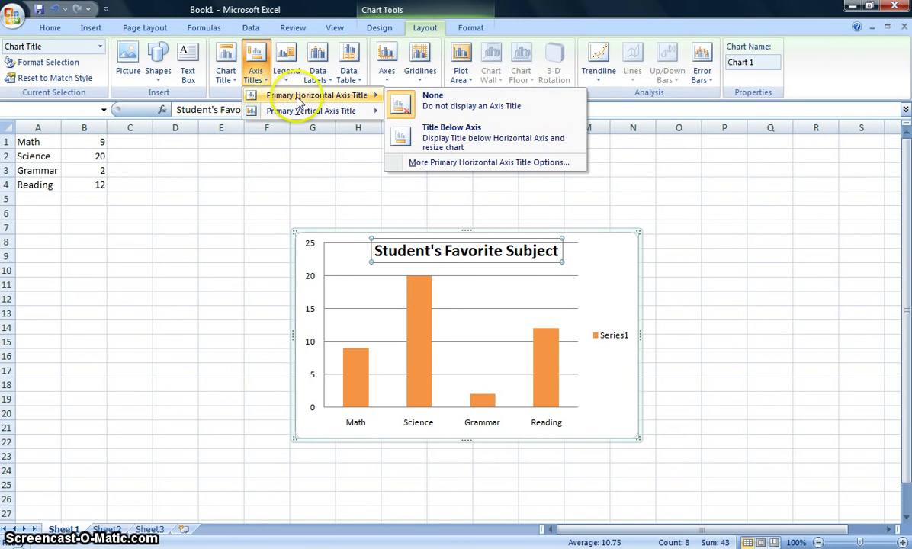
click(438, 131)
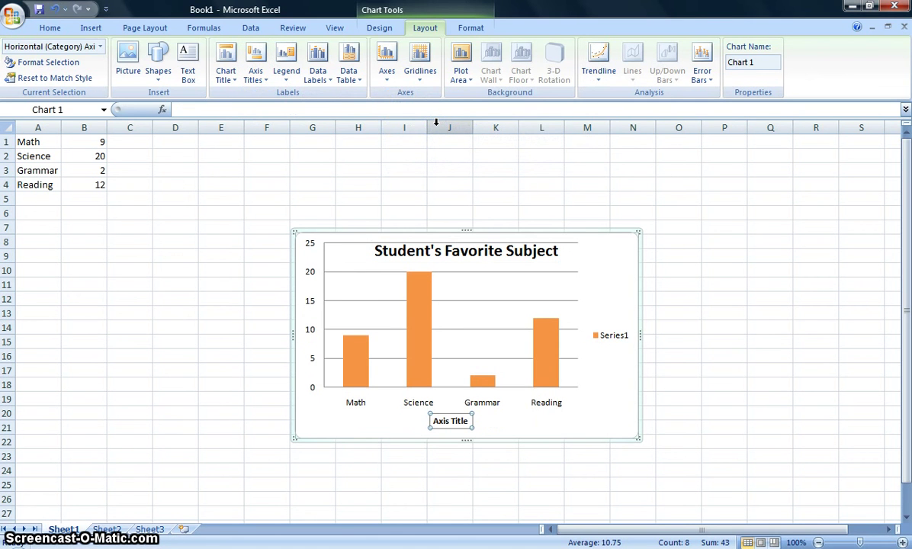
text(Subject)
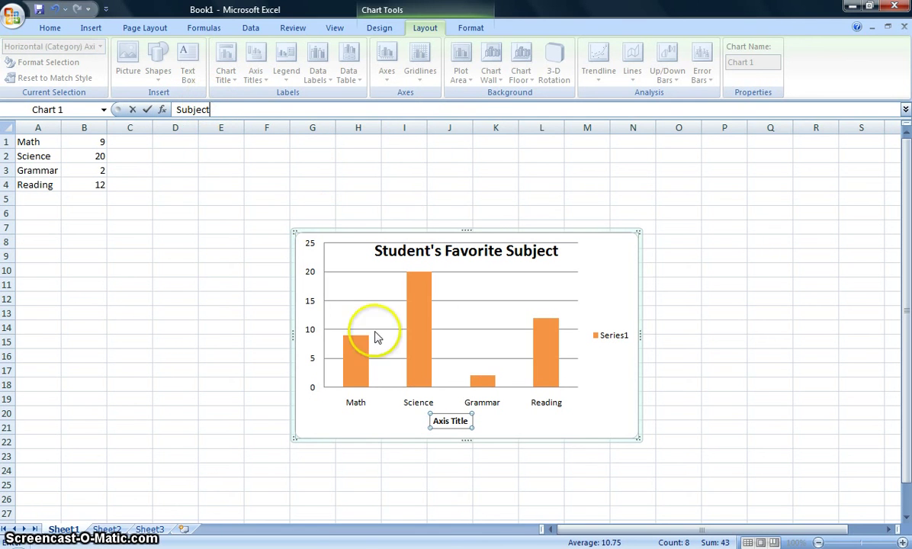
click(441, 424)
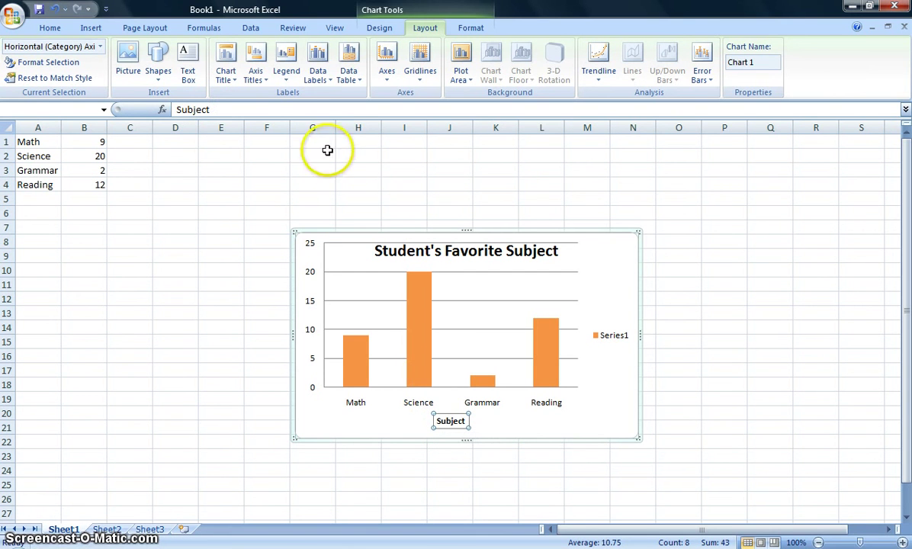
Step: Add a rotated title to the chart's vertical axis with the text "Number of students"
click(248, 72)
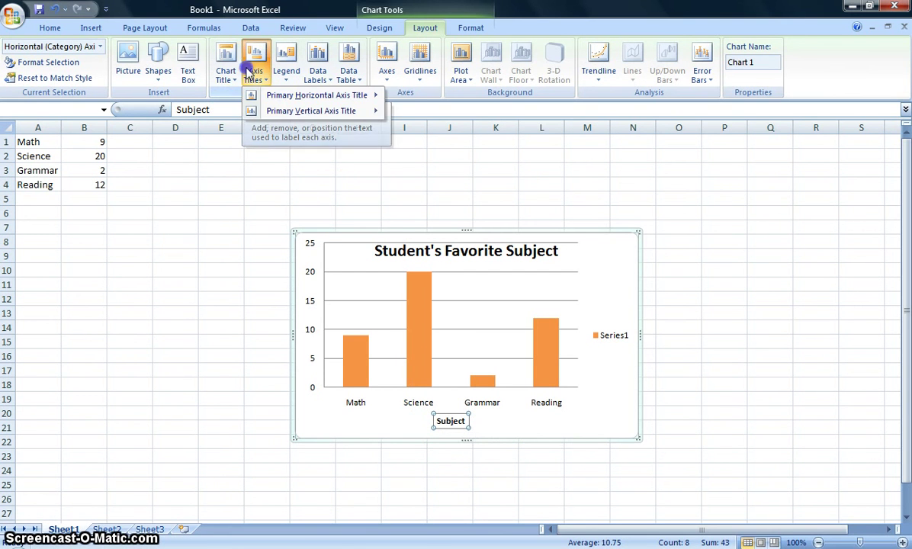
click(256, 110)
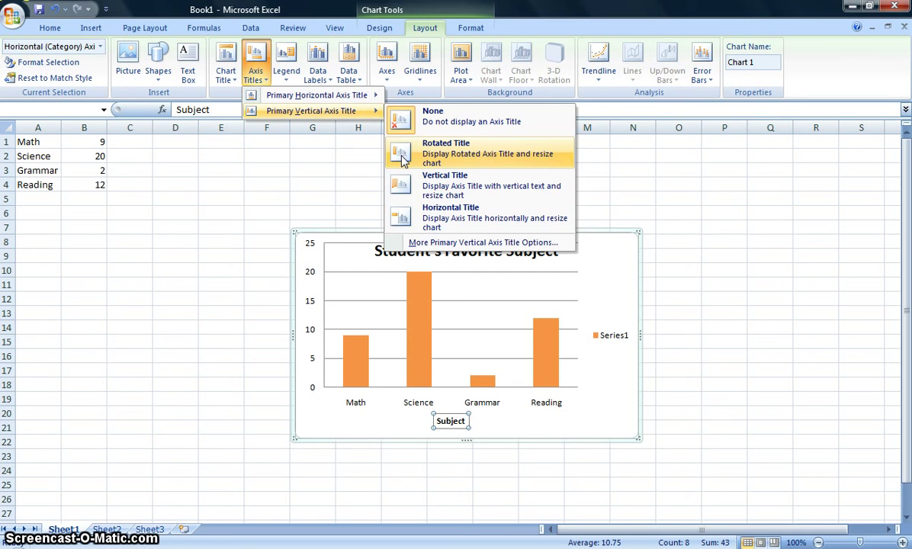
click(404, 156)
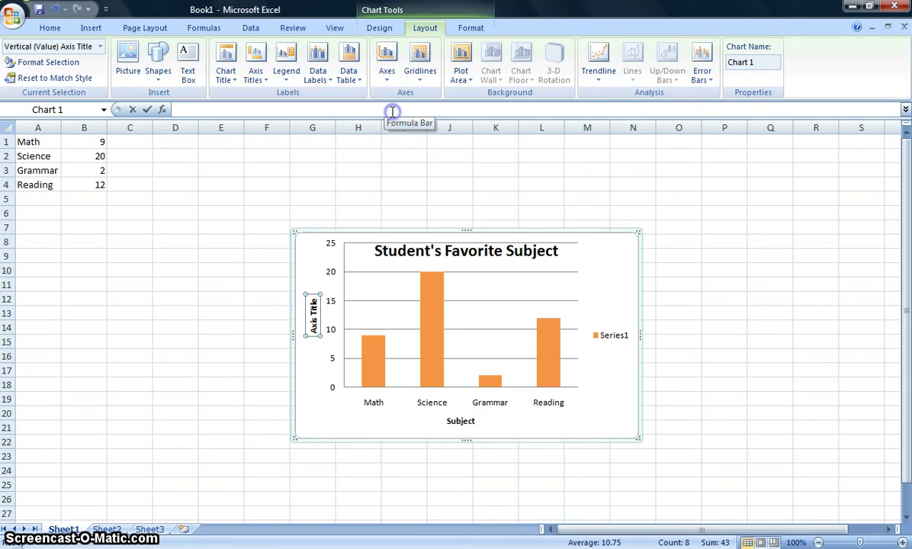
click(392, 111)
text(Number of students)
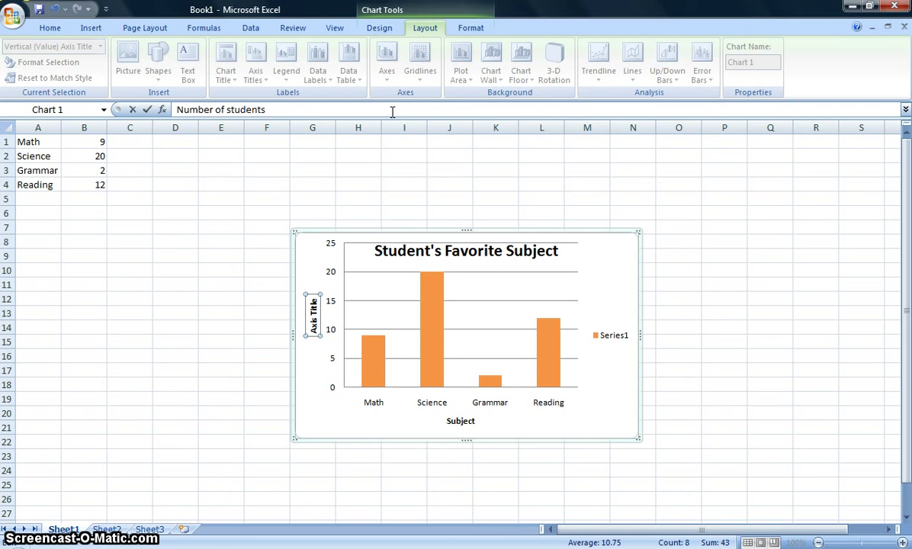
click(315, 312)
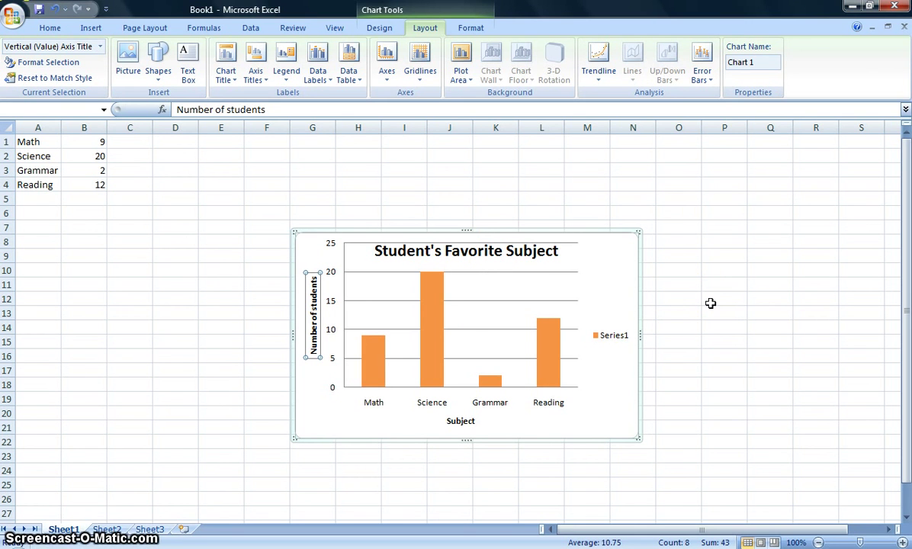
click(571, 295)
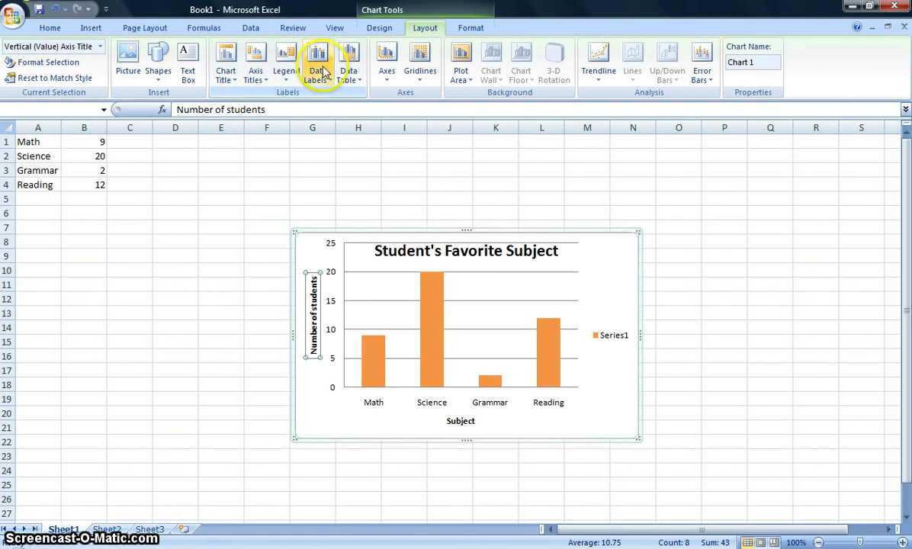
click(386, 71)
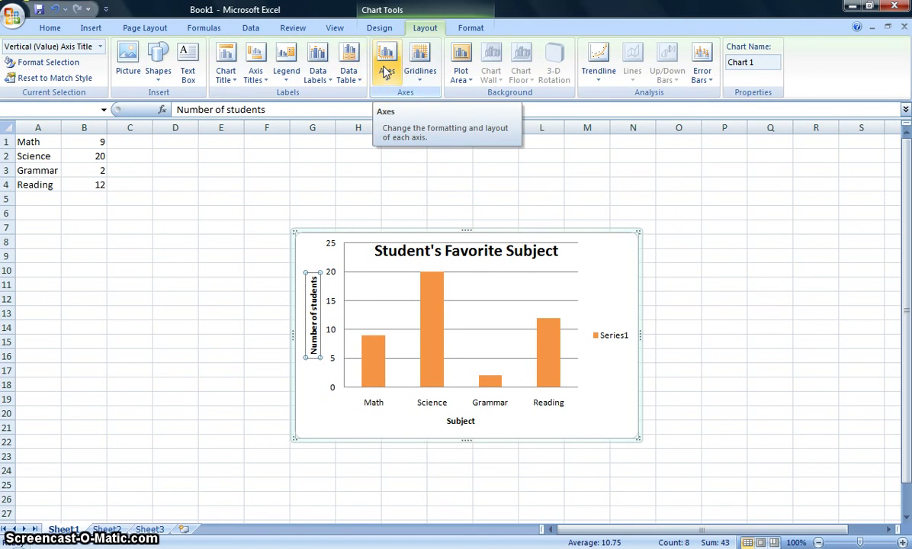
click(413, 68)
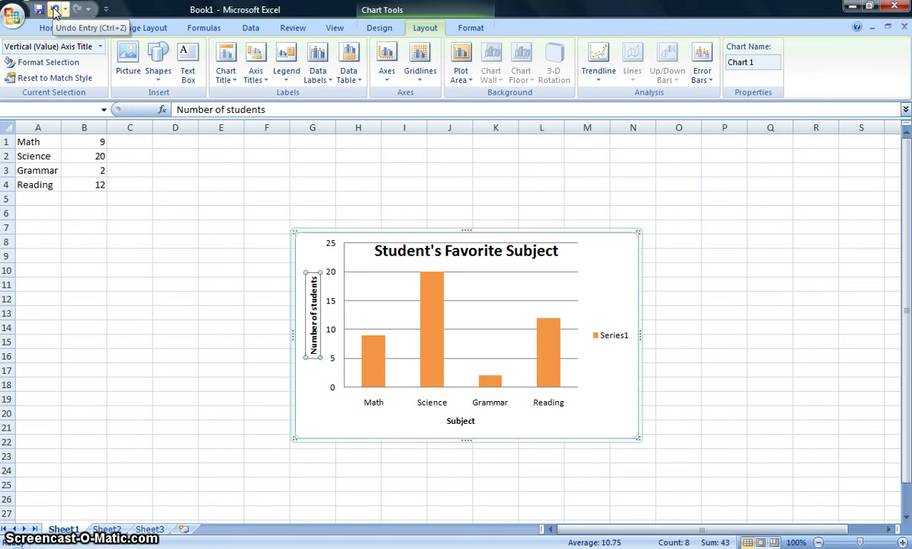
click(16, 15)
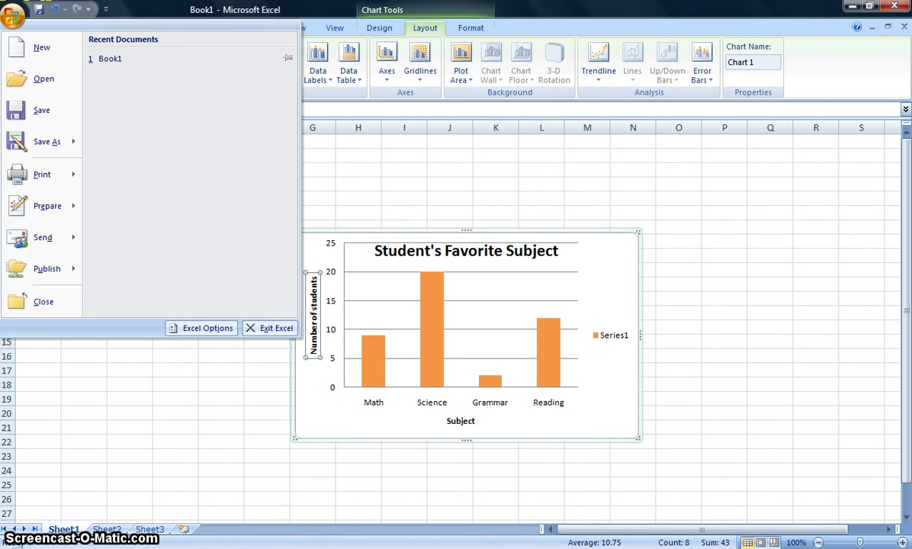
key(Escape)
key(alt+Tab)
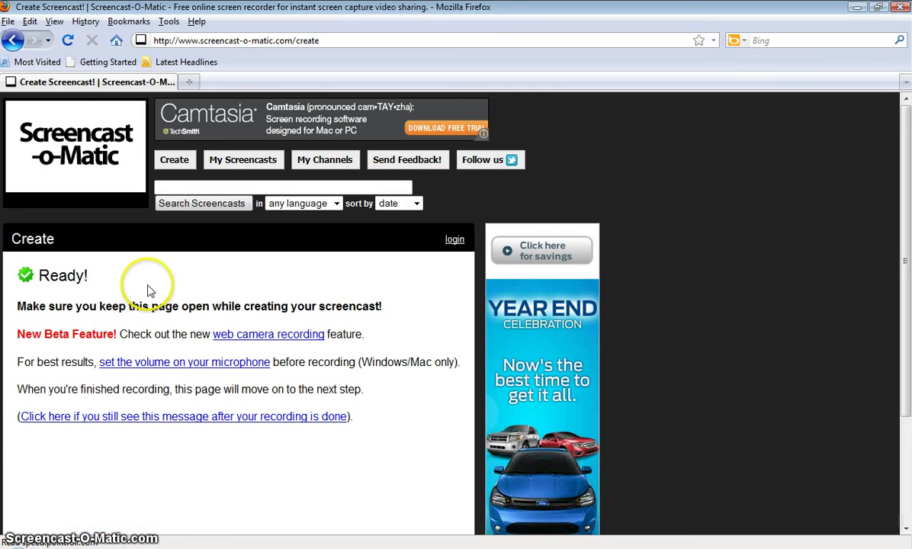